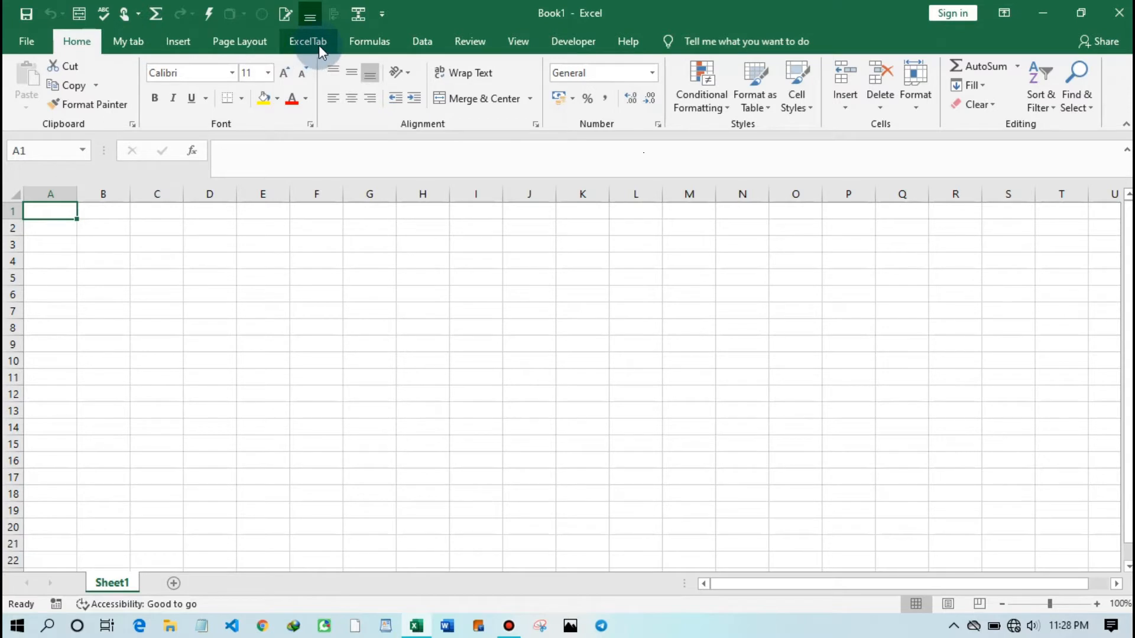
click(318, 45)
click(131, 41)
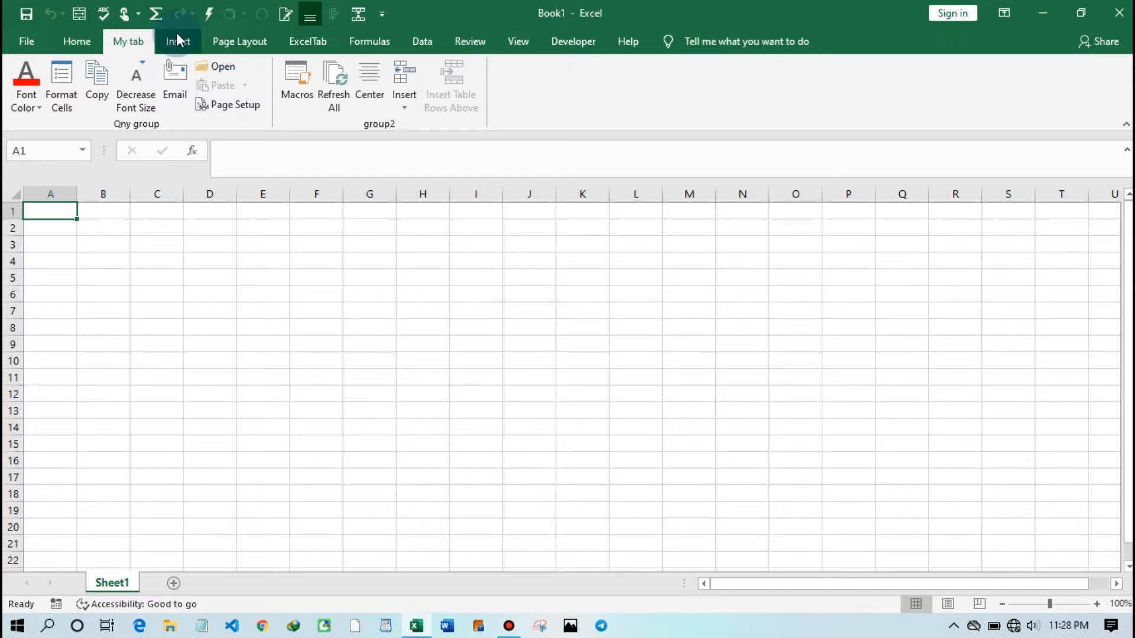
click(370, 40)
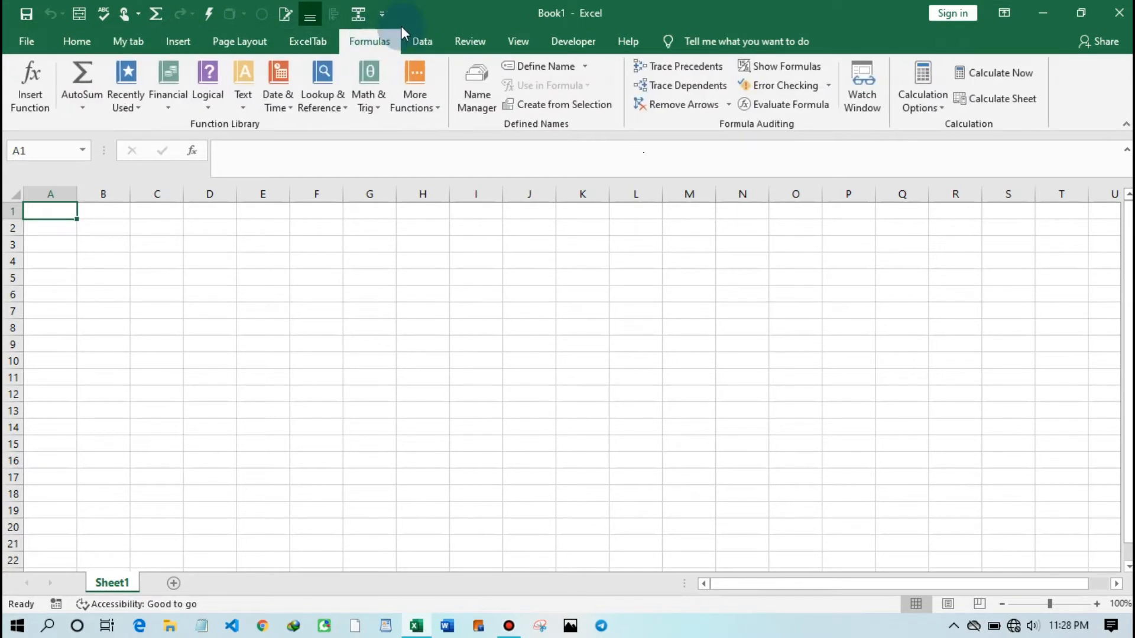
click(33, 41)
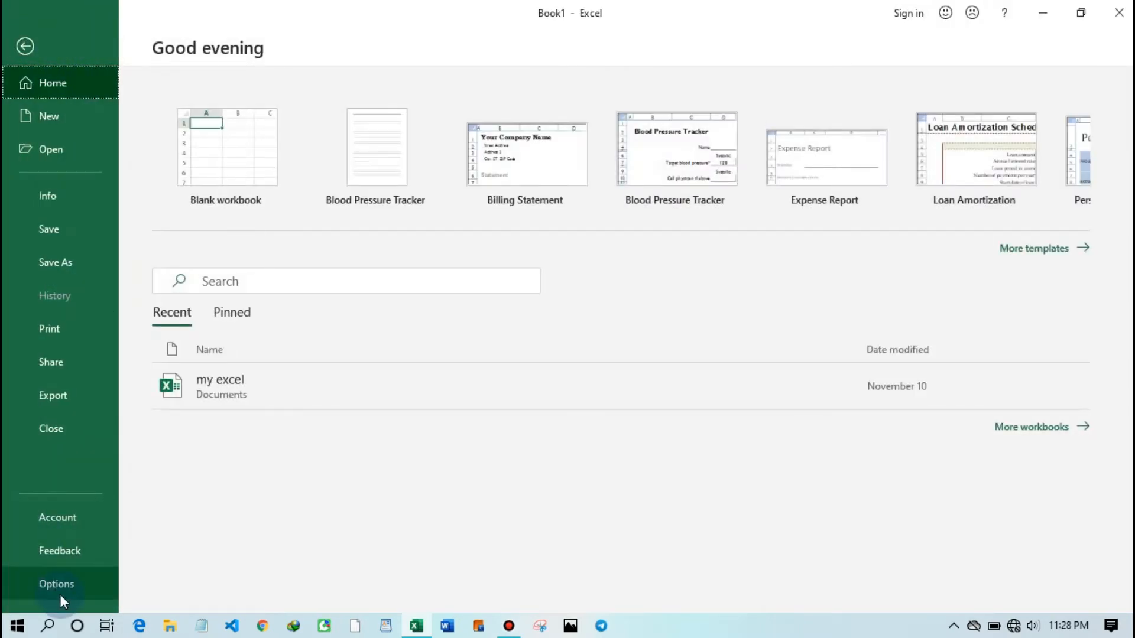
click(61, 593)
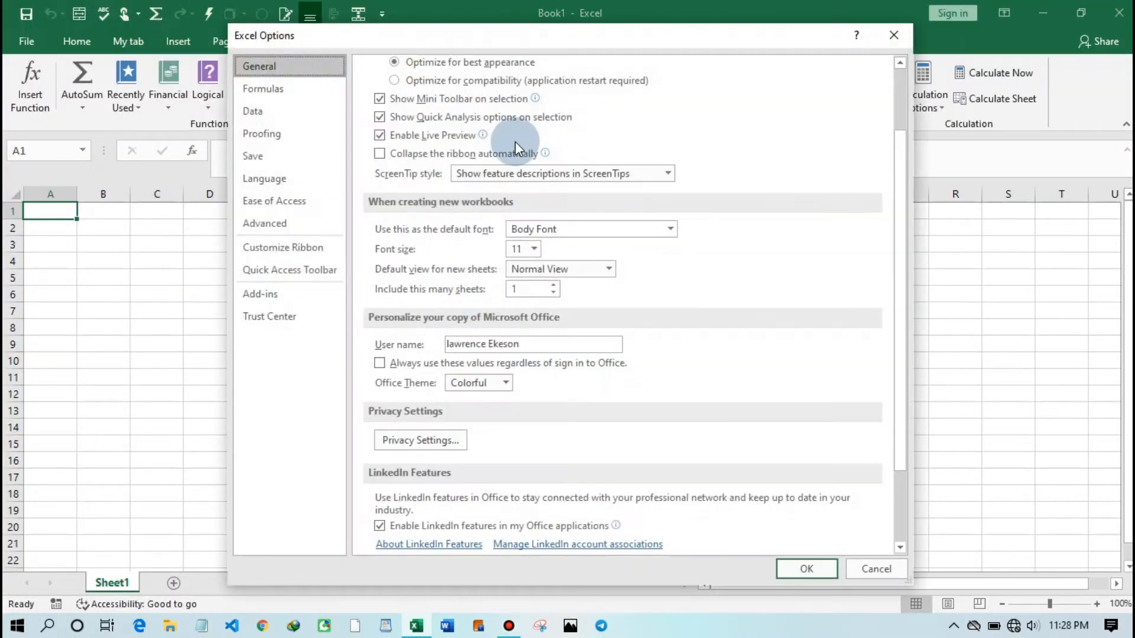
click(892, 31)
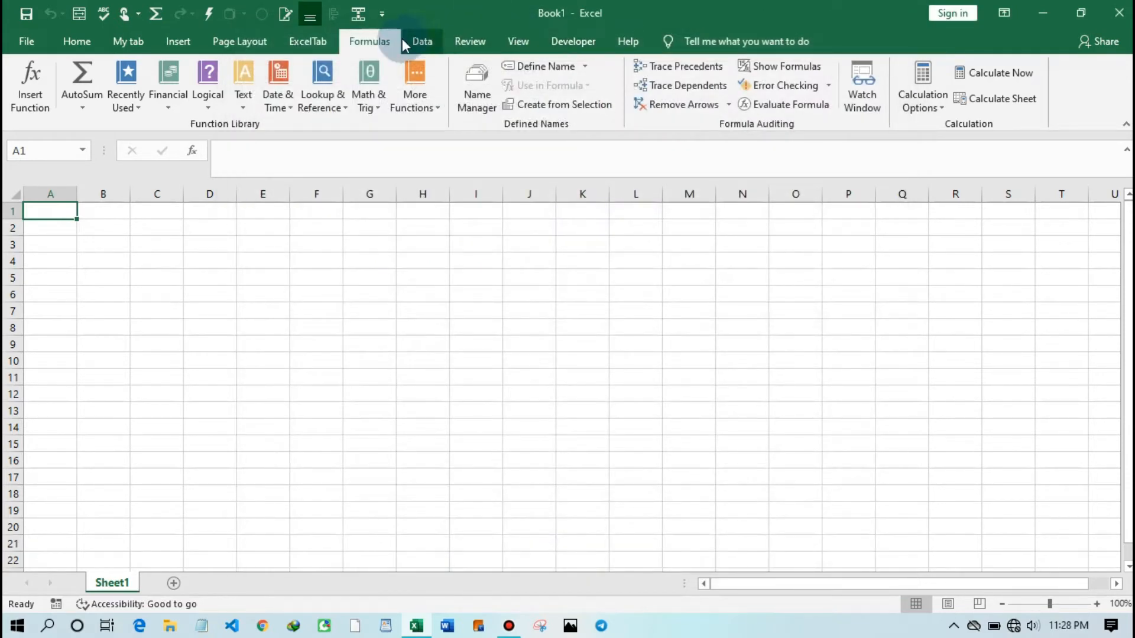
Open the ribbon customization settings and hide the custom tabs ExcelTab and My tab.
right_click(382, 41)
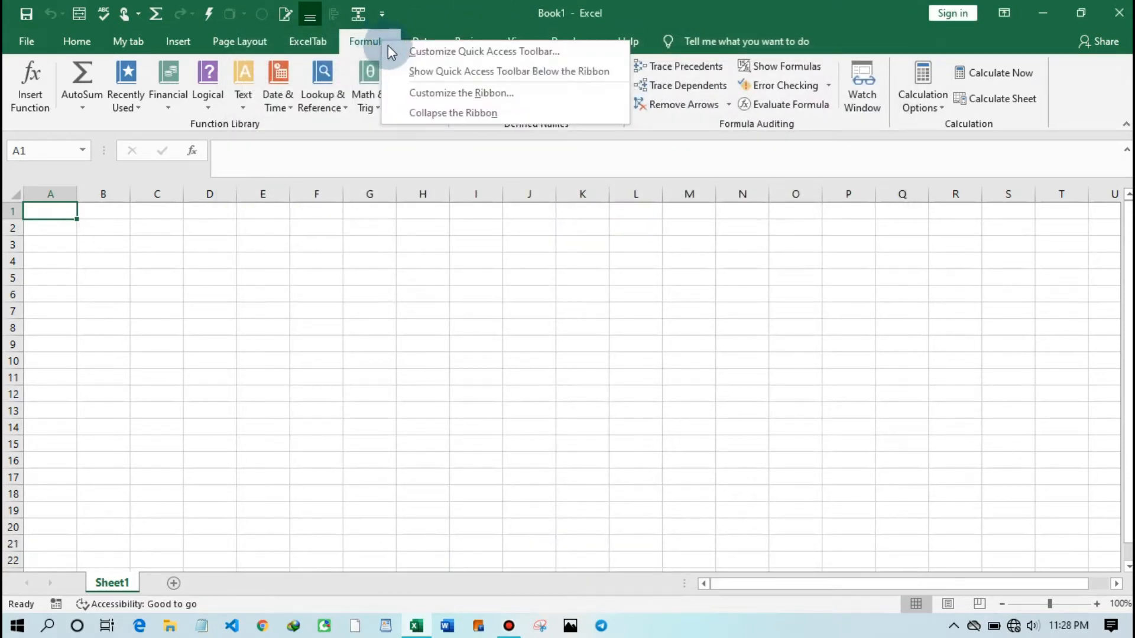
click(423, 93)
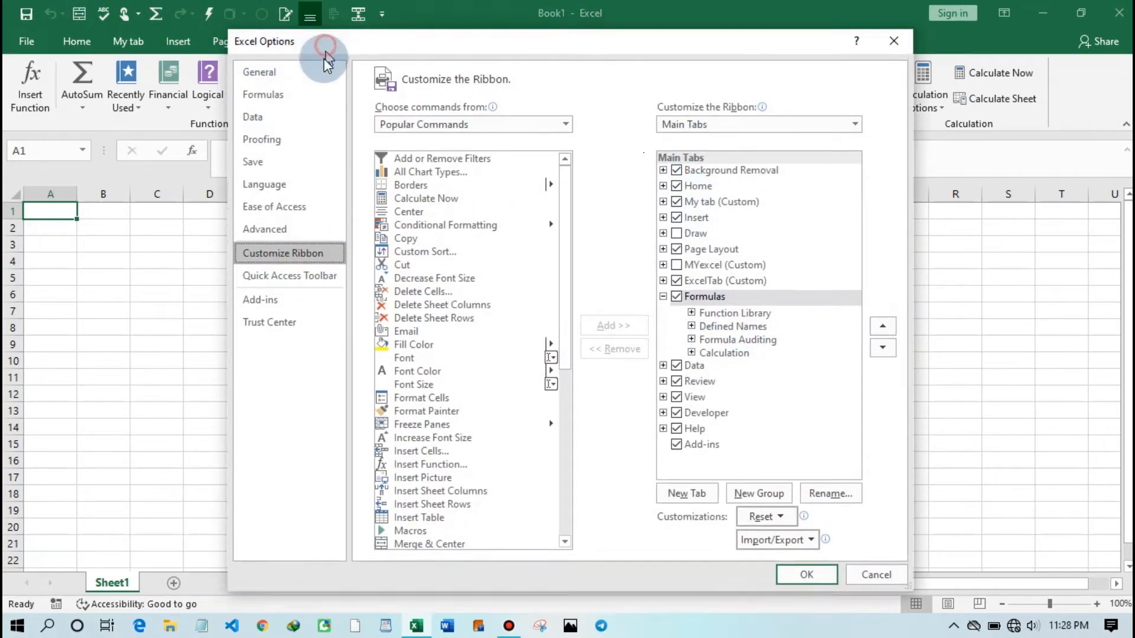
drag(284, 45, 282, 85)
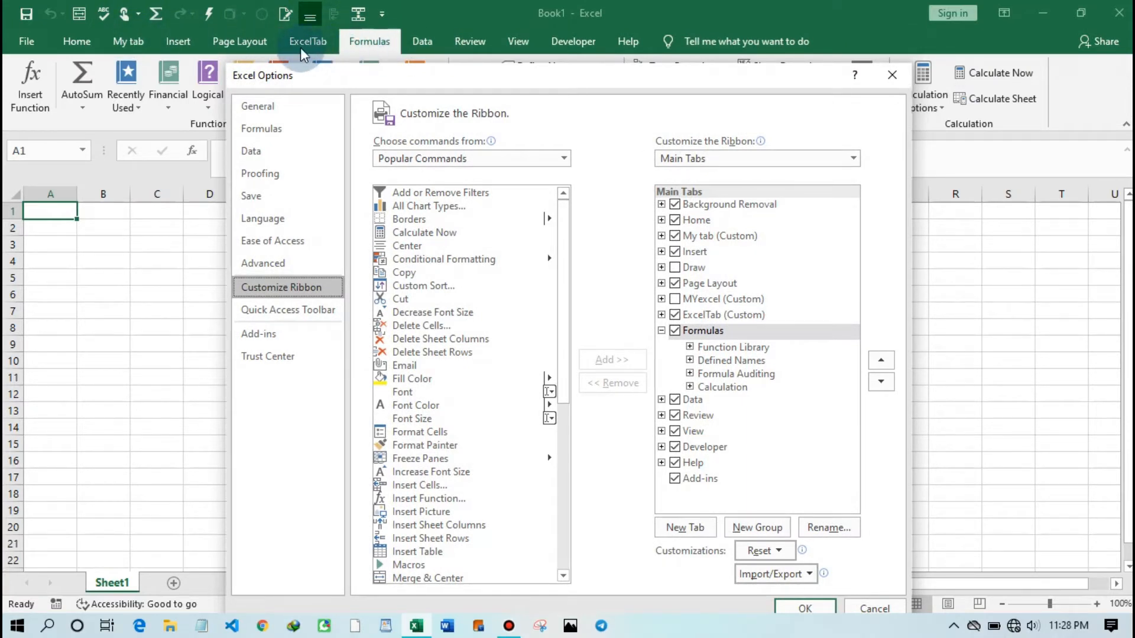
click(674, 315)
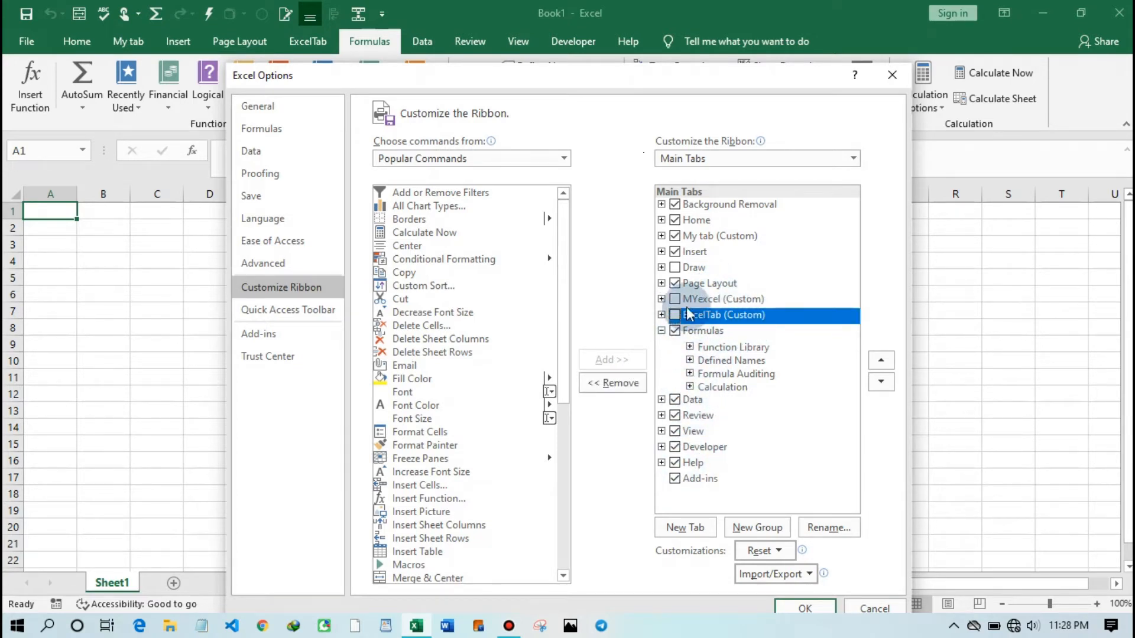
click(676, 236)
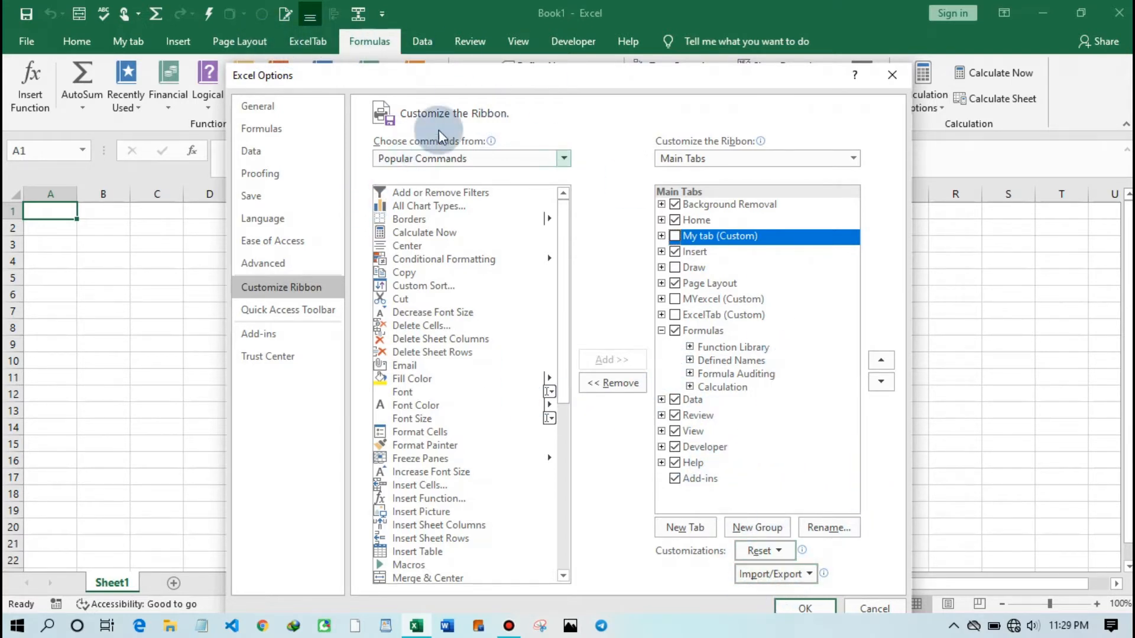
Add a new custom tab directly after the View tab in the Main Tabs list.
click(675, 432)
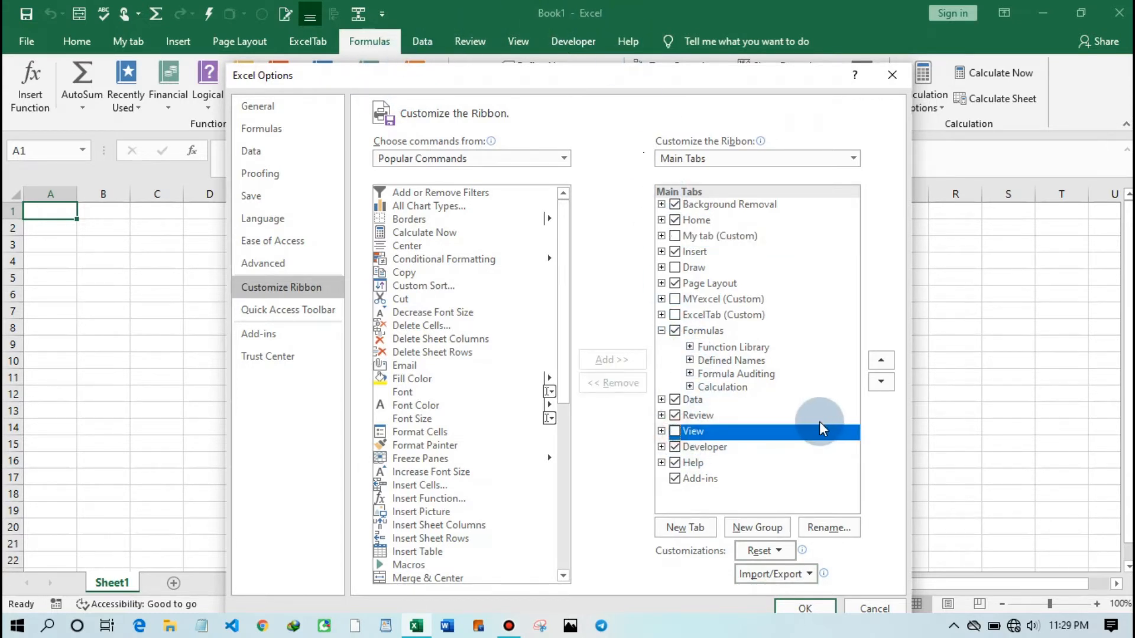
click(675, 431)
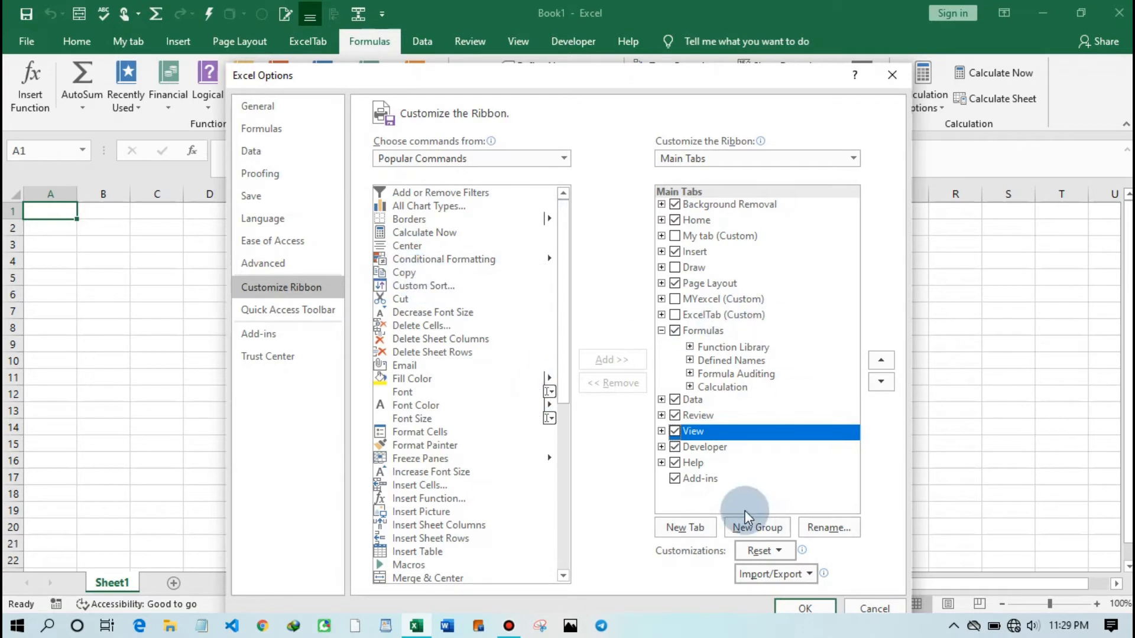
click(698, 533)
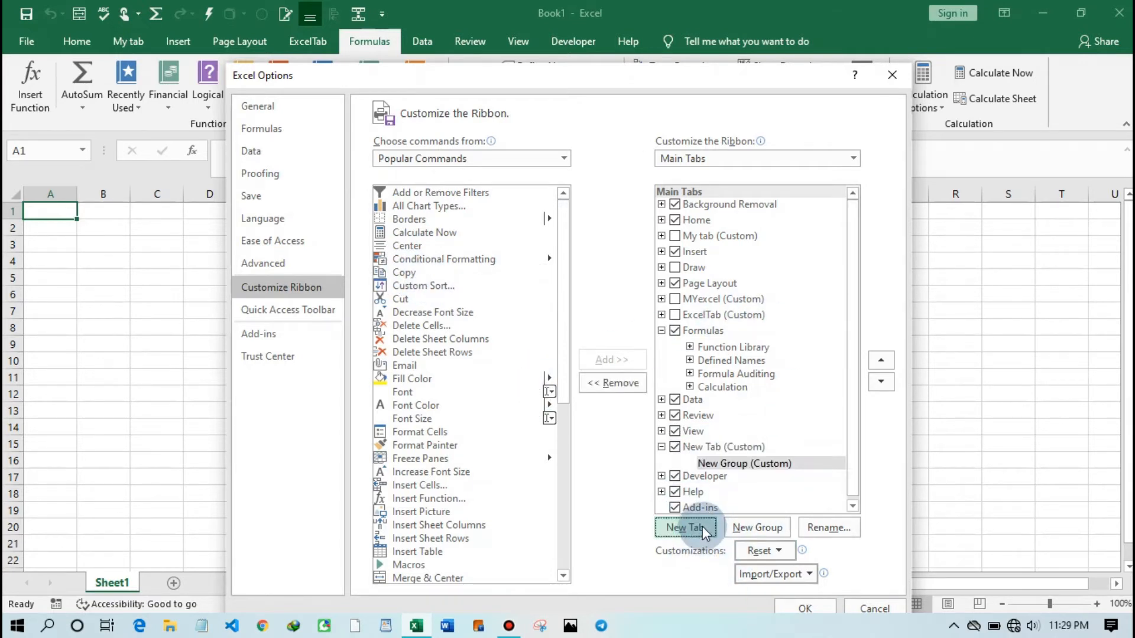
click(722, 448)
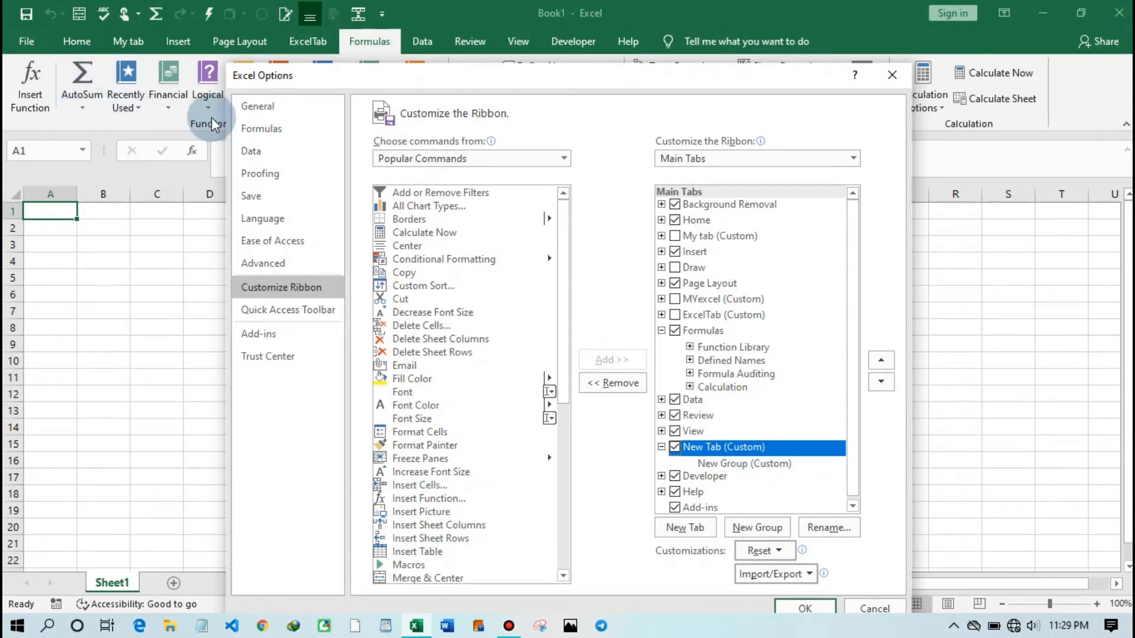
drag(346, 75, 320, 93)
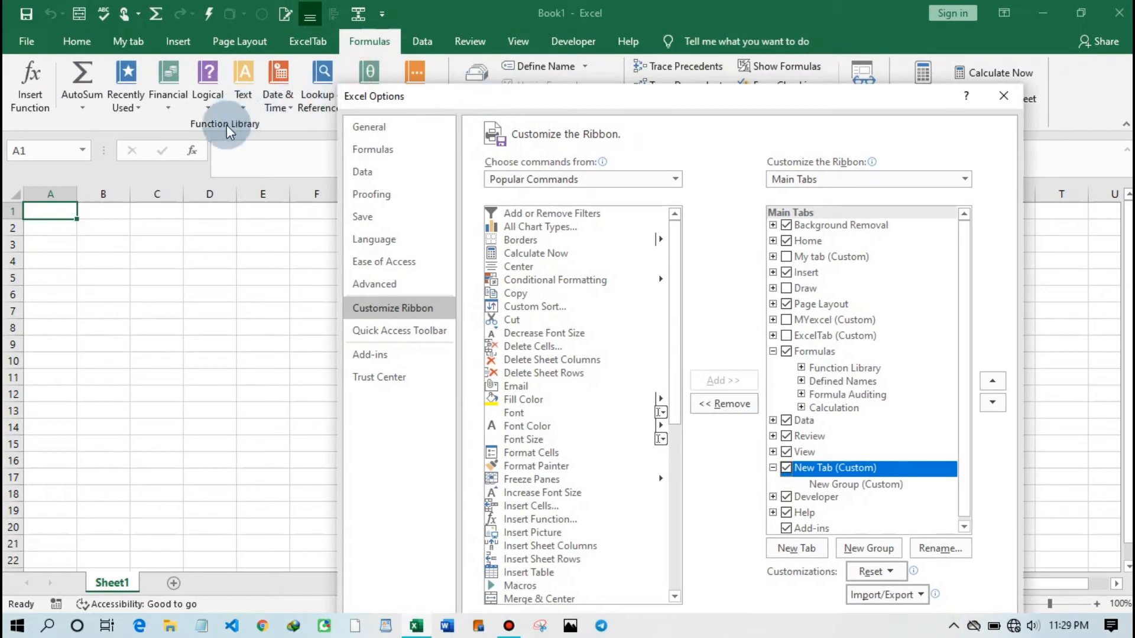
mouse_move(398, 93)
mouse_down()
mouse_move(453, 92)
mouse_move(395, 90)
mouse_up()
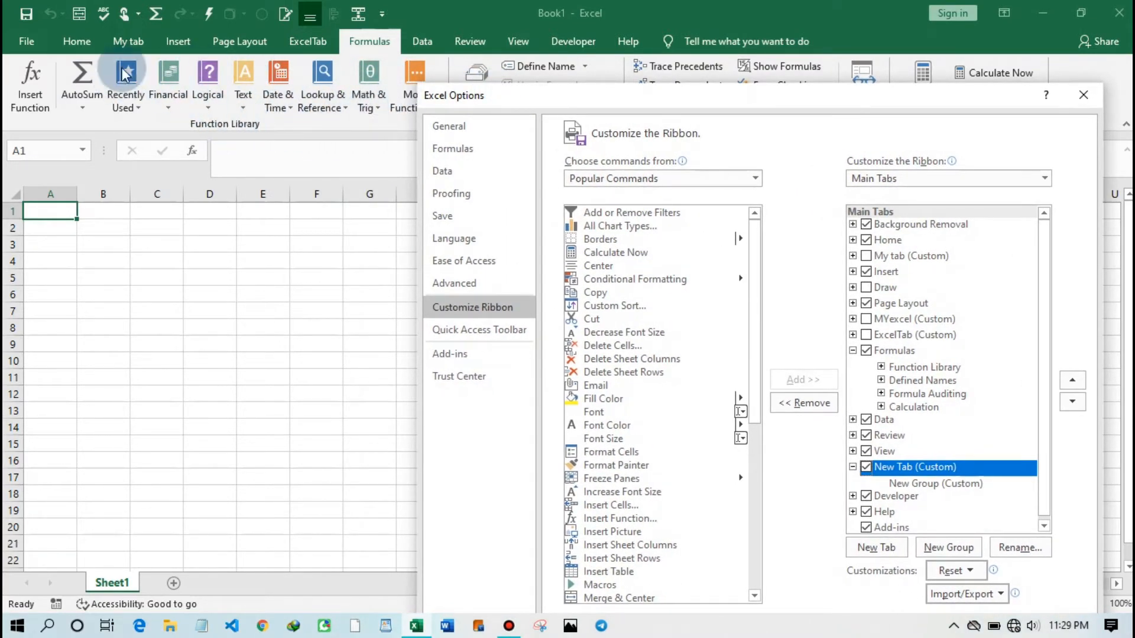
drag(651, 98, 310, 166)
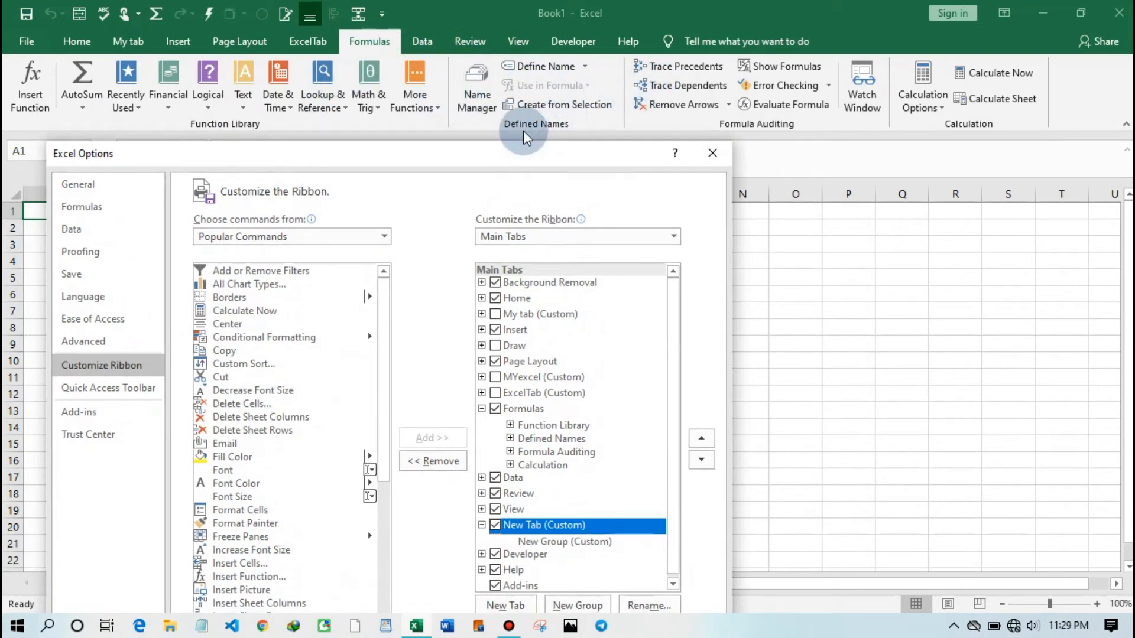
drag(492, 155, 580, 39)
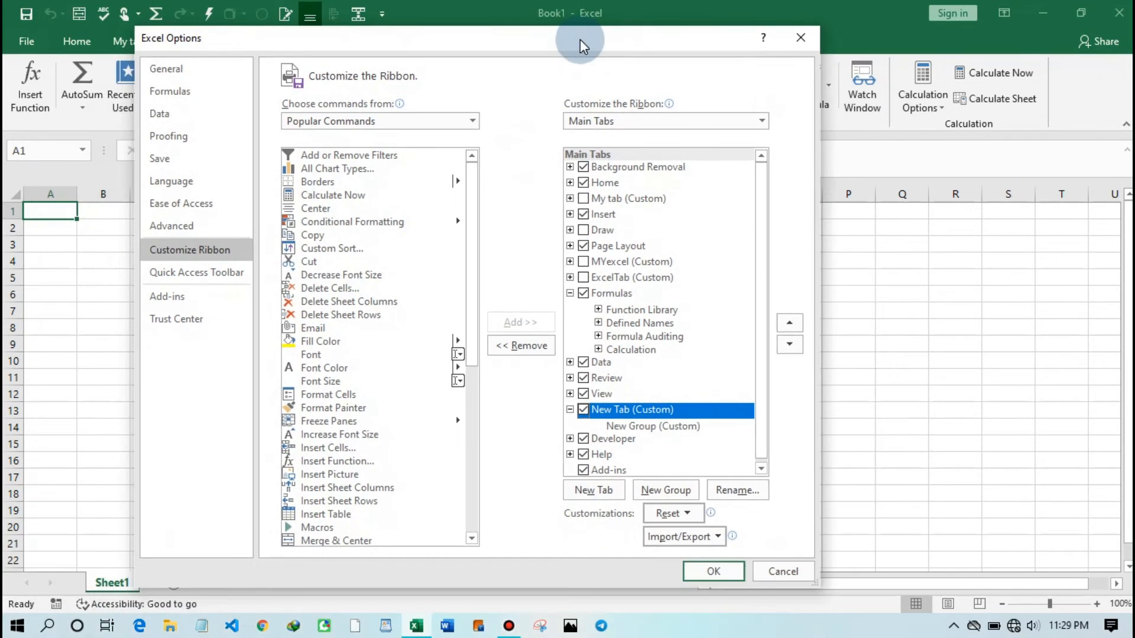
Rename the new custom tab as "My Tab buttons".
right_click(661, 413)
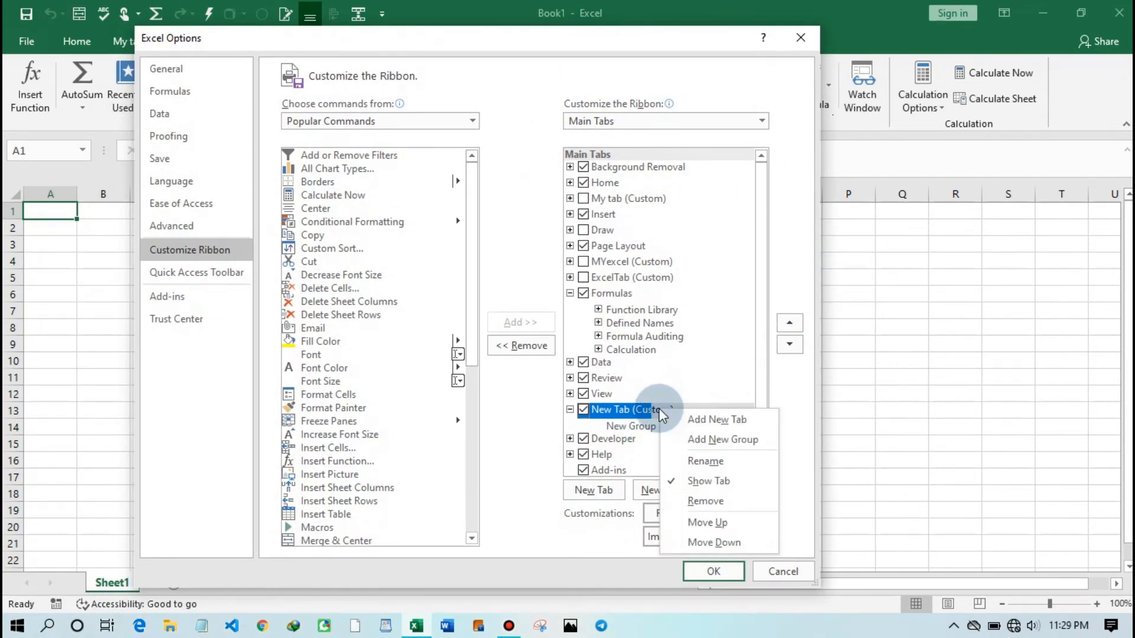
click(700, 458)
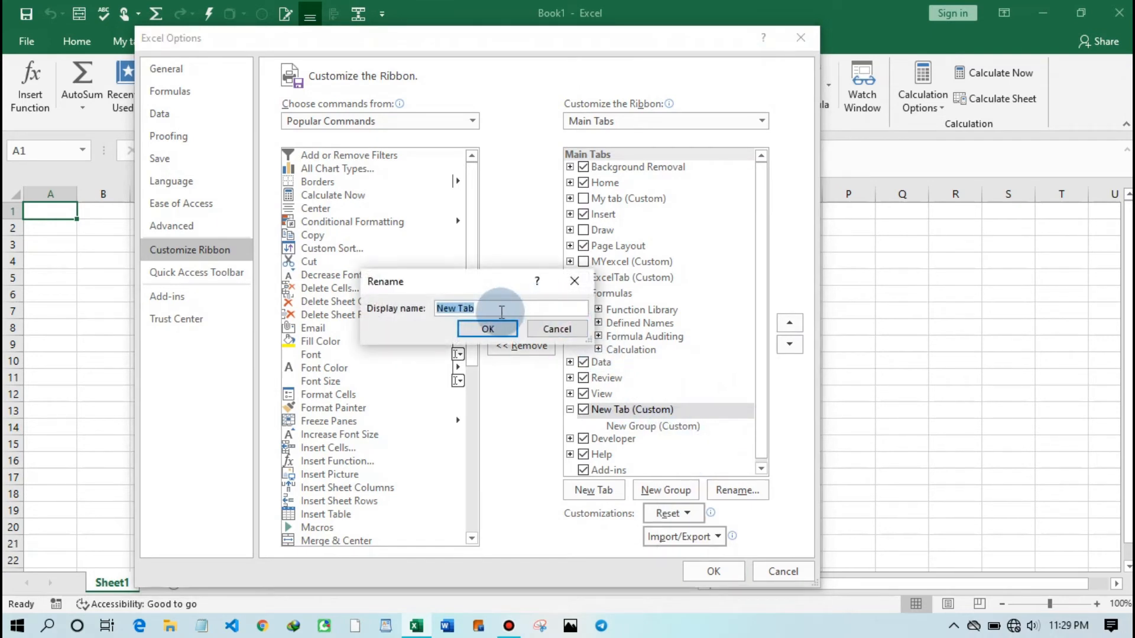
key(BackSpace)
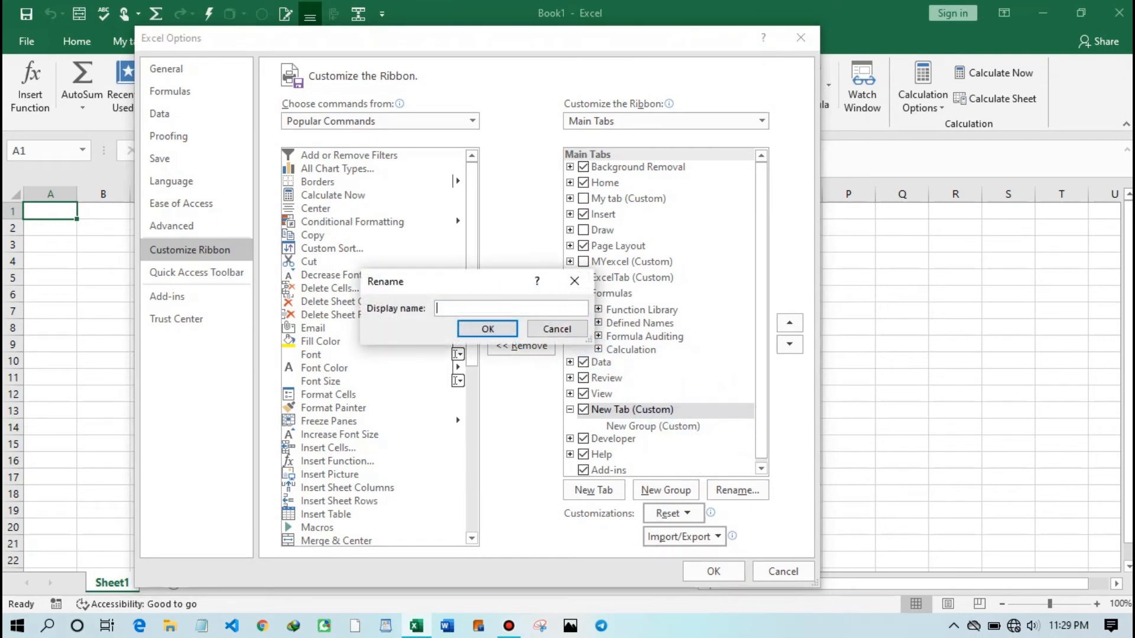
text(M)
text(y us)
text(ed)
key(BackSpace)
key(BackSpace)
key(BackSpace)
key(BackSpace)
text(Tab b)
text(uot)
key(BackSpace)
key(BackSpace)
text(ttons)
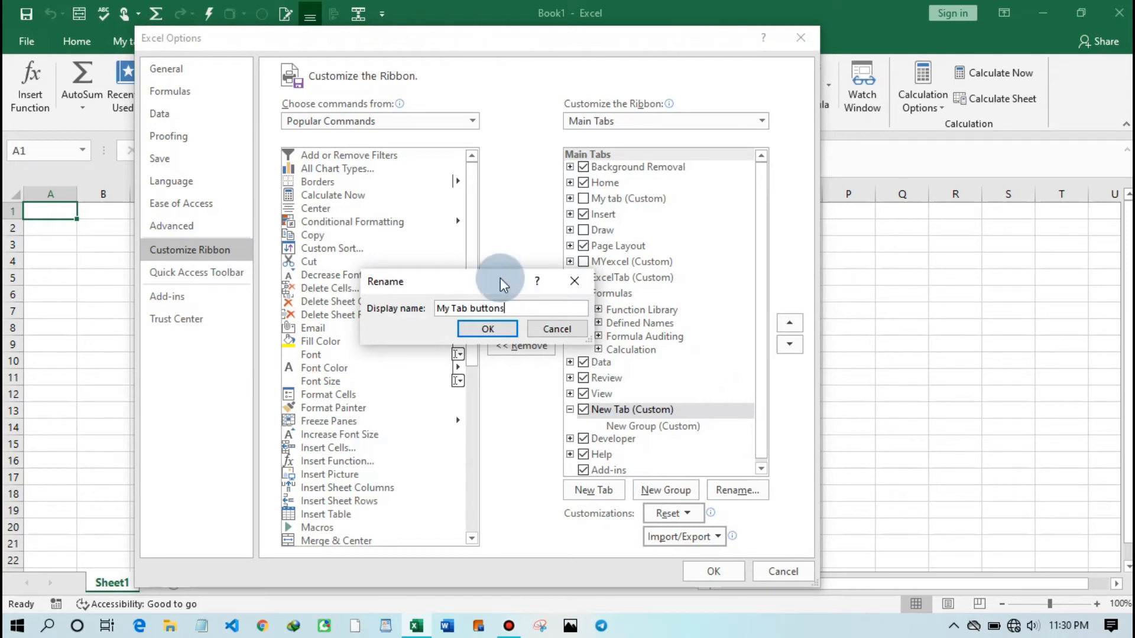
key(Return)
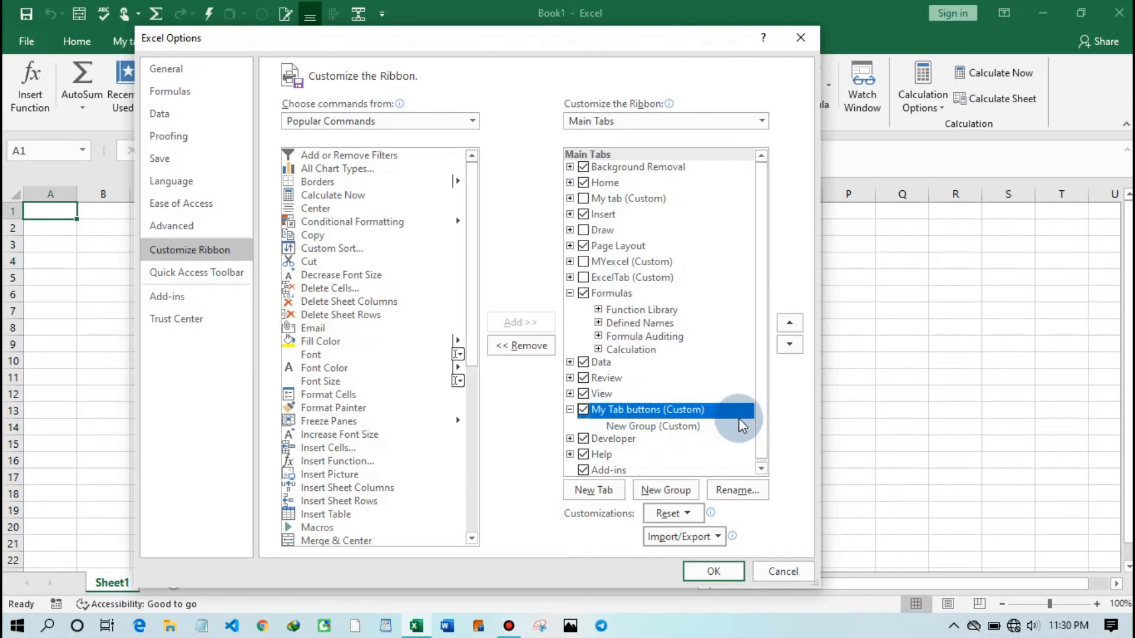
Rename the new group under My Tab buttons as "txt".
click(672, 432)
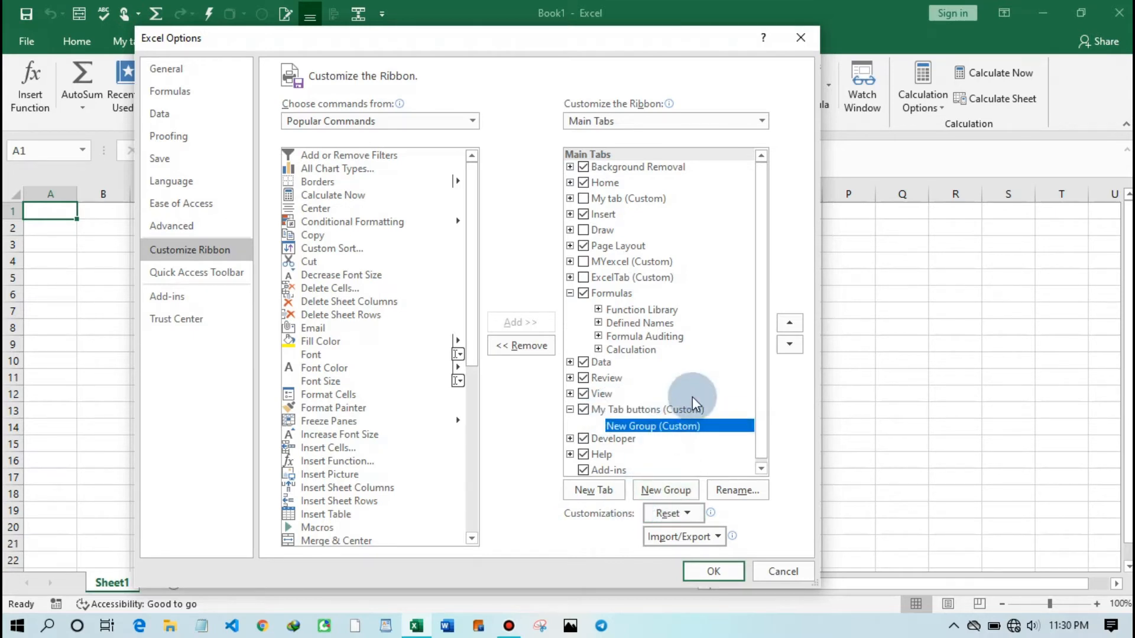
right_click(679, 427)
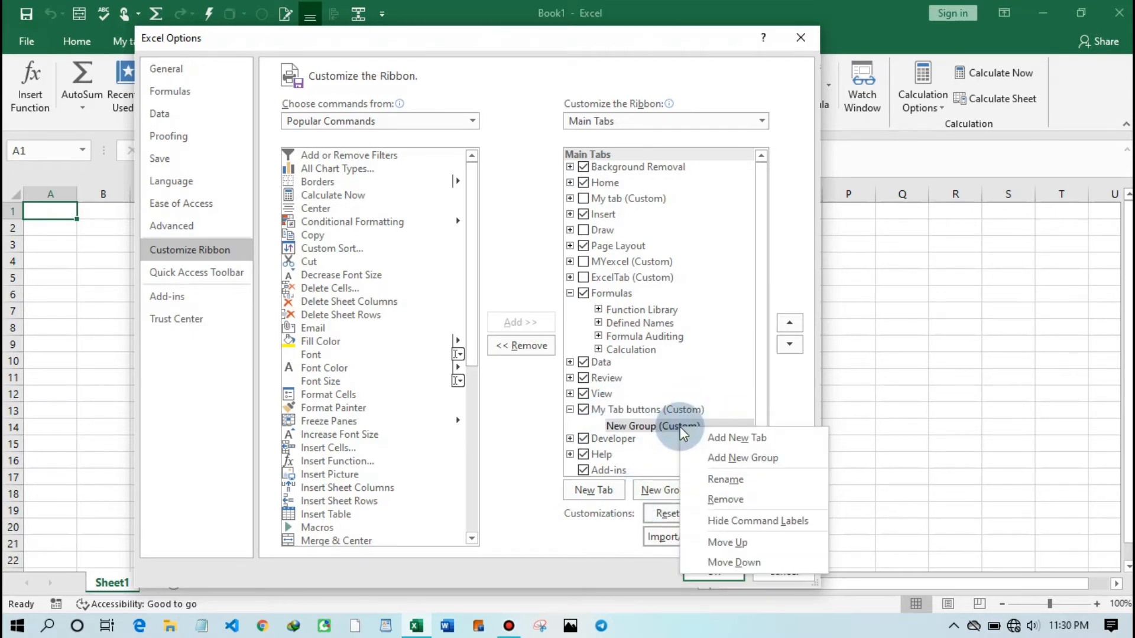
click(754, 484)
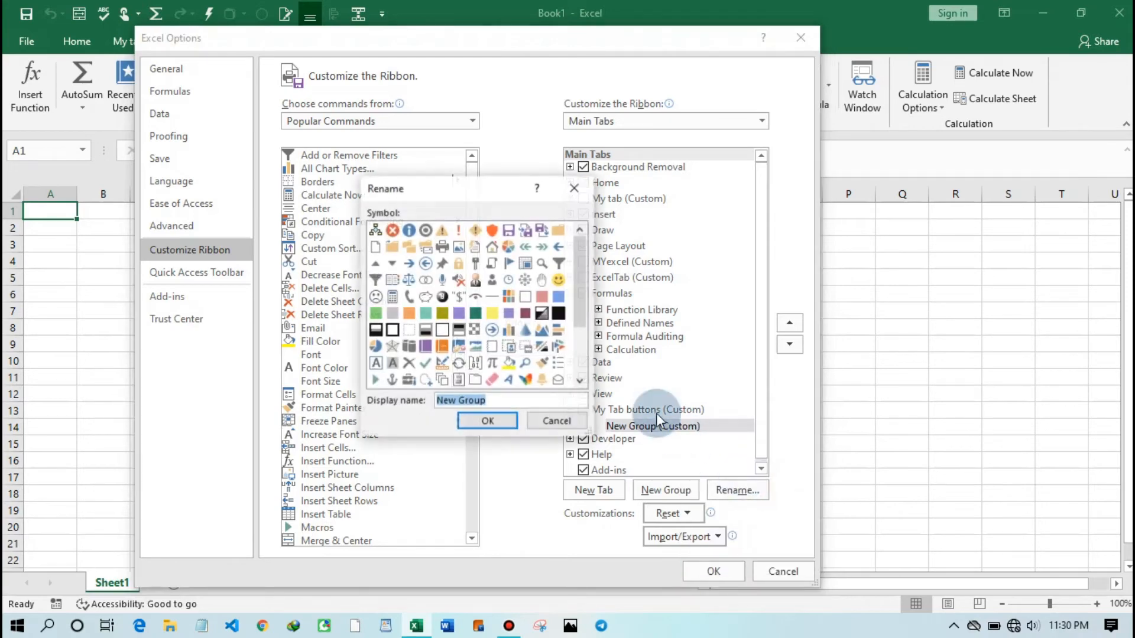
key(BackSpace)
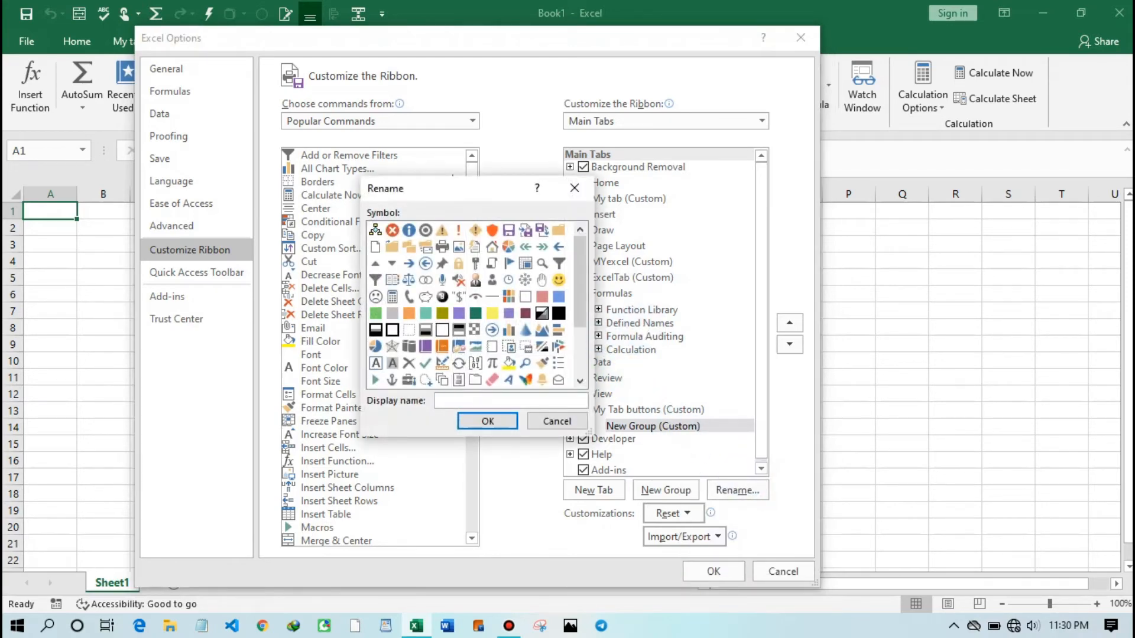
text(teext)
key(BackSpace)
key(BackSpace)
key(BackSpace)
key(BackSpace)
text(xt)
click(464, 421)
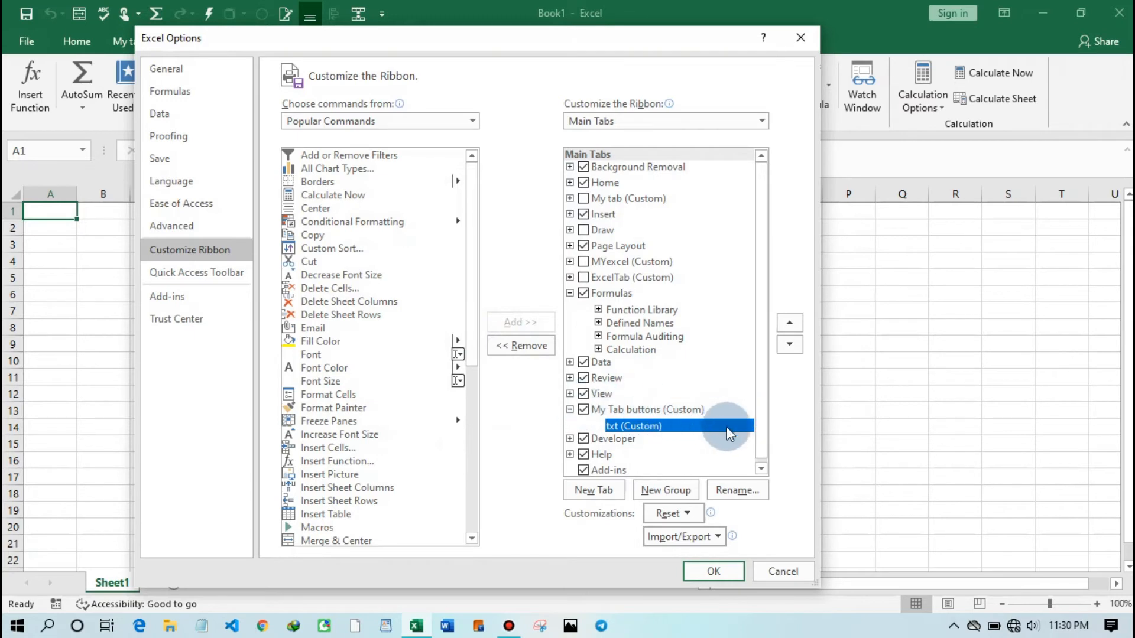
Add the Format Cells, Delete Cells, Custom Sort and Macros commands to the txt group.
click(326, 395)
click(512, 323)
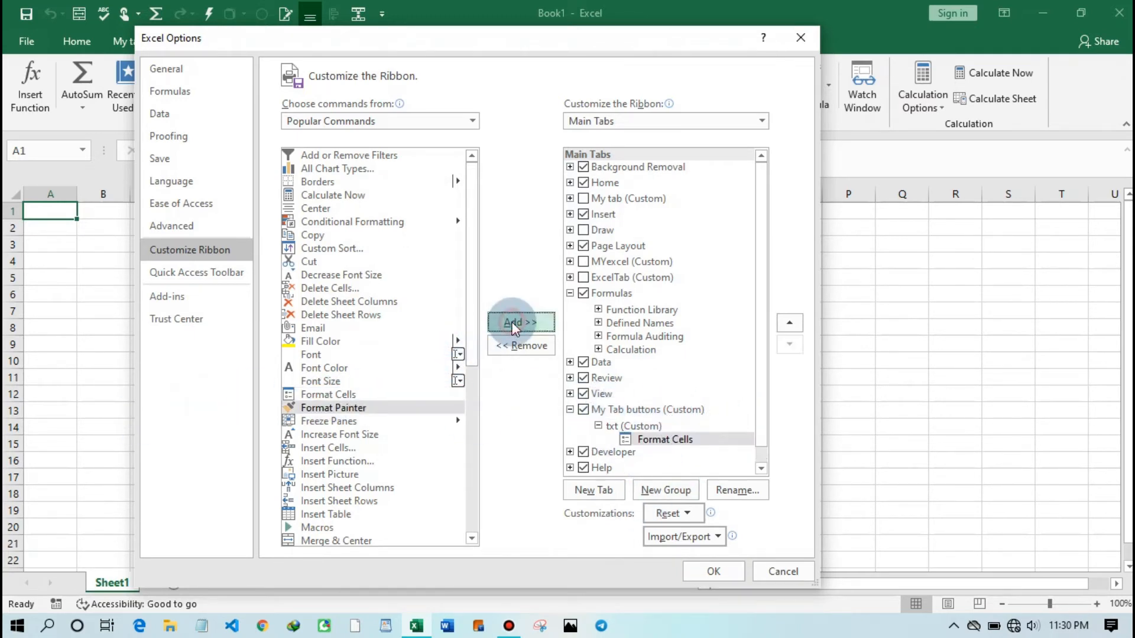
click(329, 288)
click(520, 322)
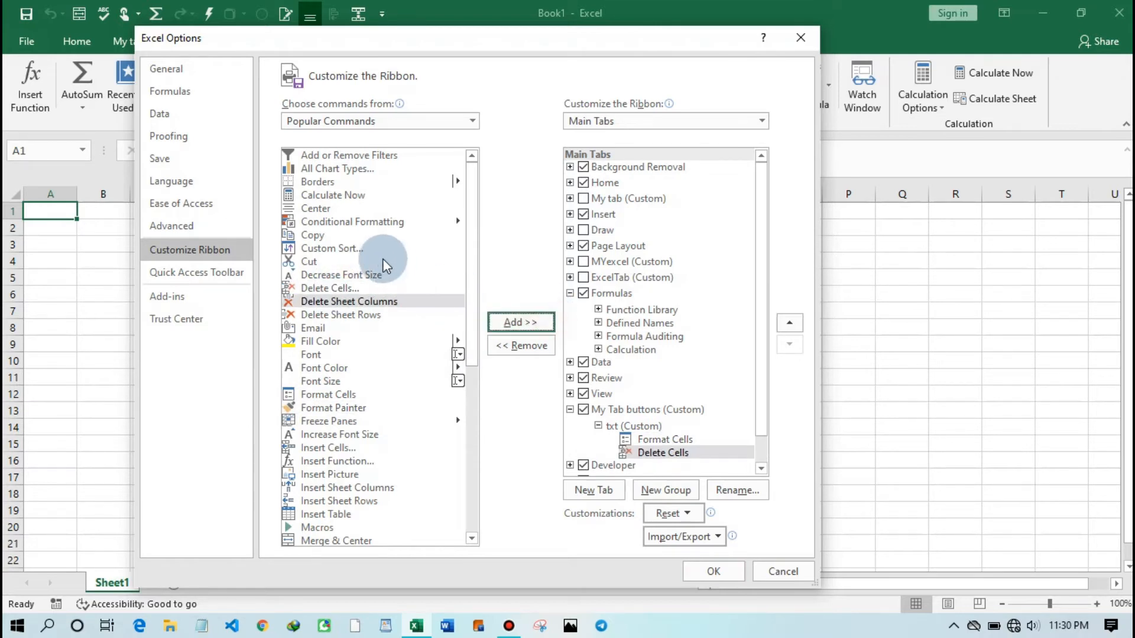
click(378, 249)
click(520, 322)
click(329, 528)
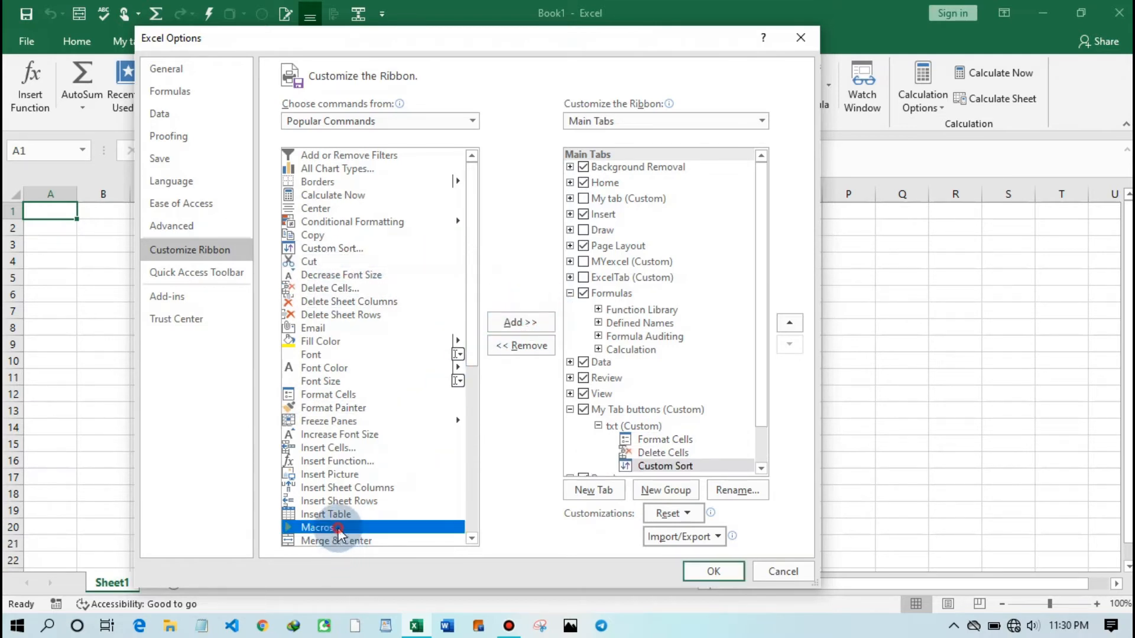
click(521, 322)
Add the Set Print Area and Spelling commands to the txt group.
drag(472, 312, 480, 472)
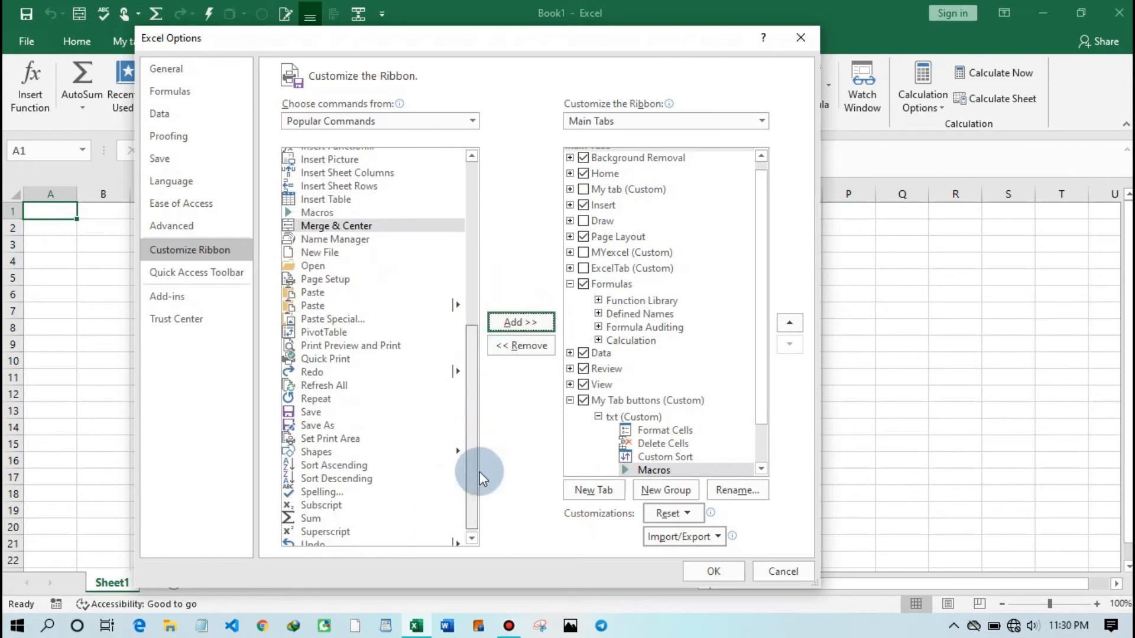
click(329, 430)
click(528, 323)
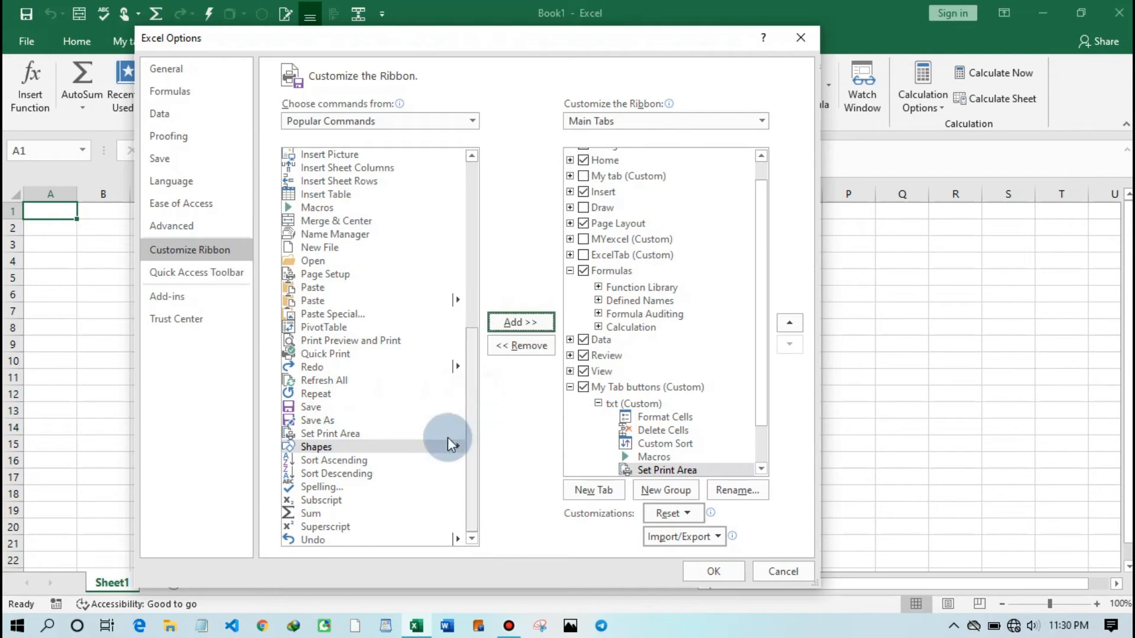
click(450, 487)
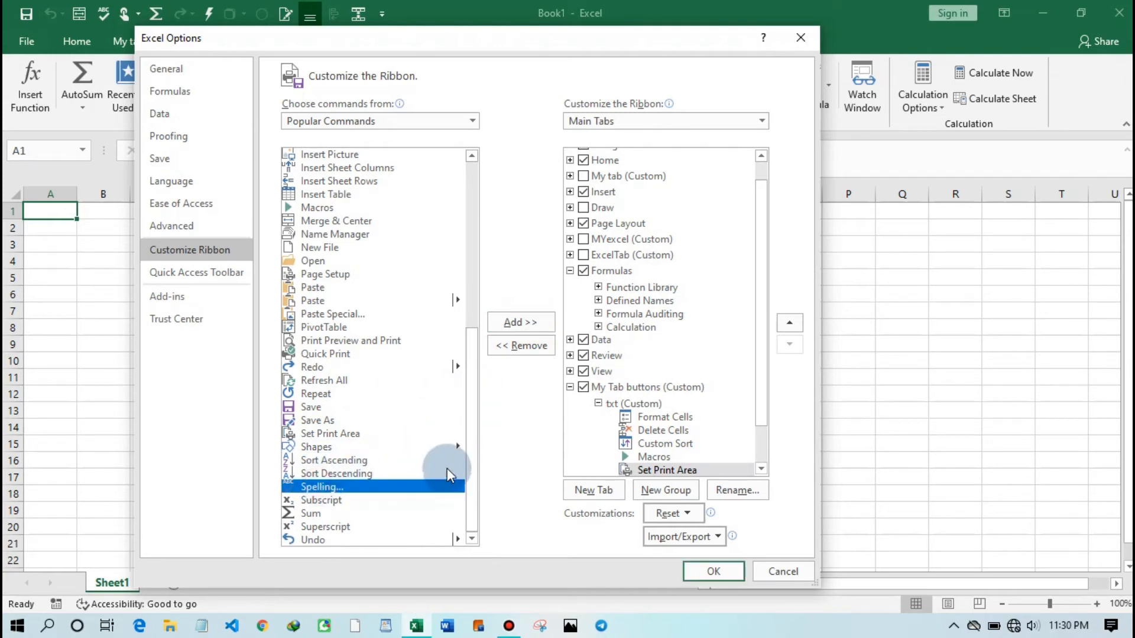
click(519, 325)
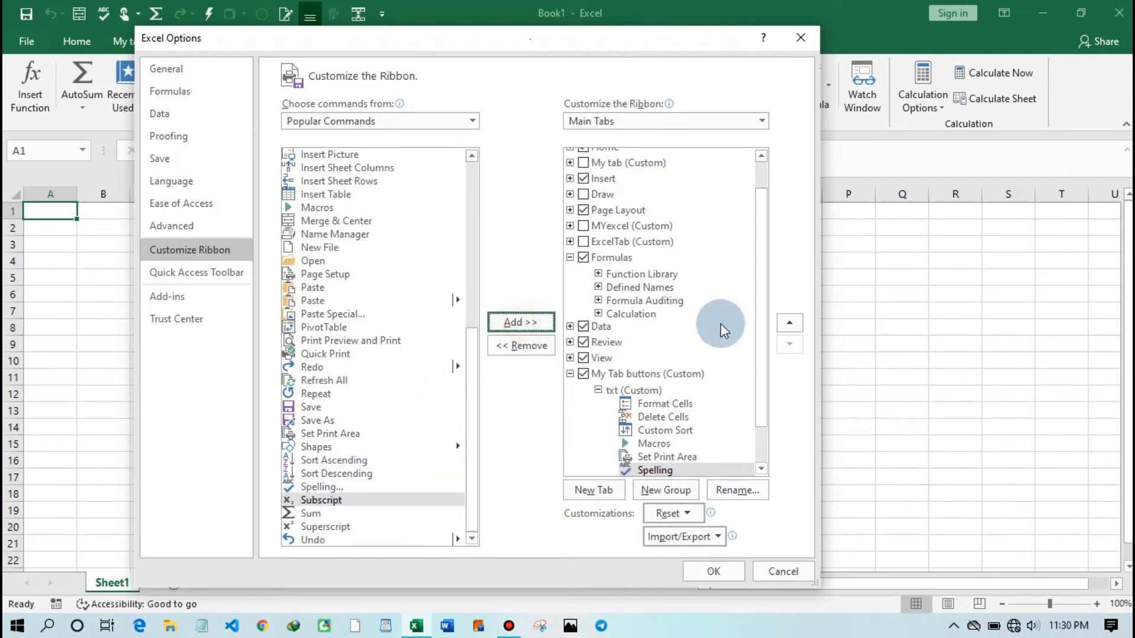
Add a new group to the My Tab buttons tab and rename it "My group2".
click(673, 490)
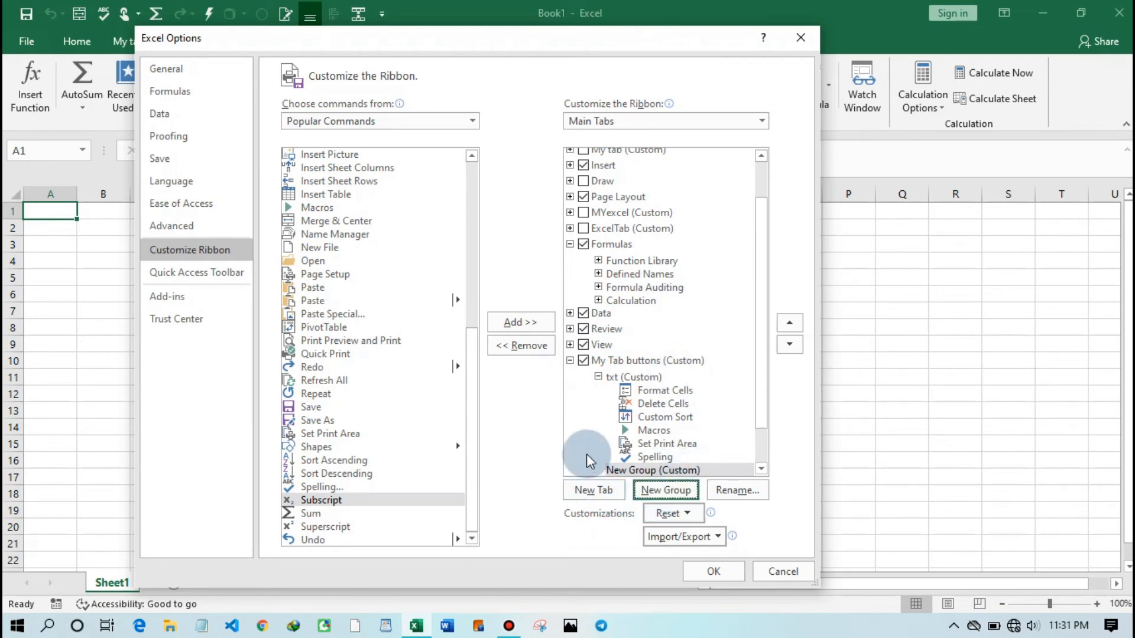
right_click(687, 470)
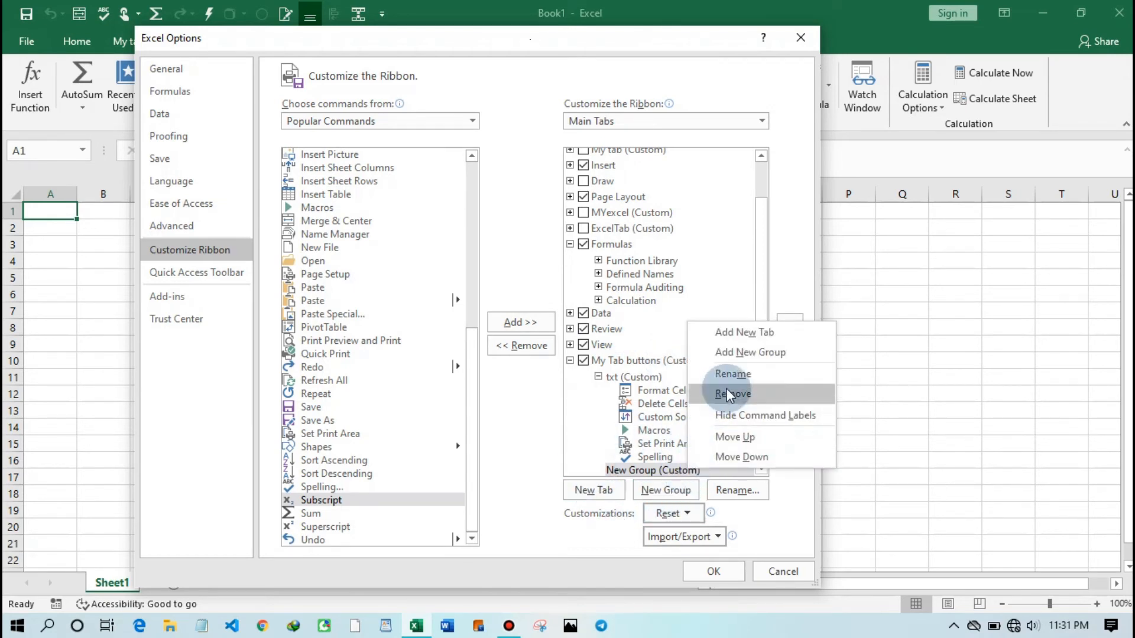
click(744, 377)
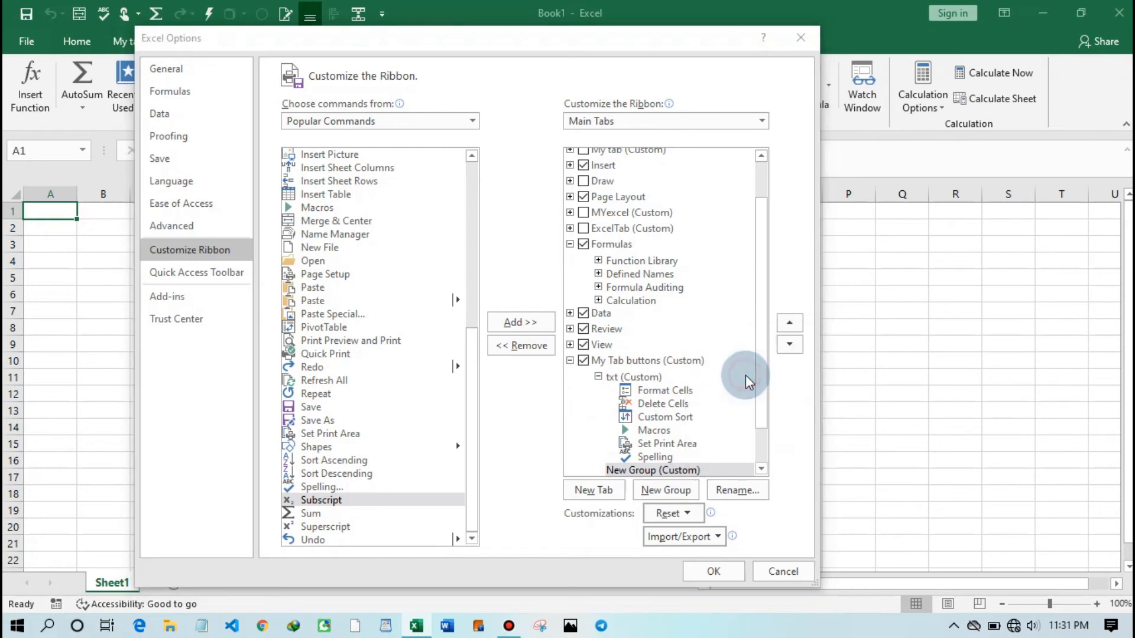
key(BackSpace)
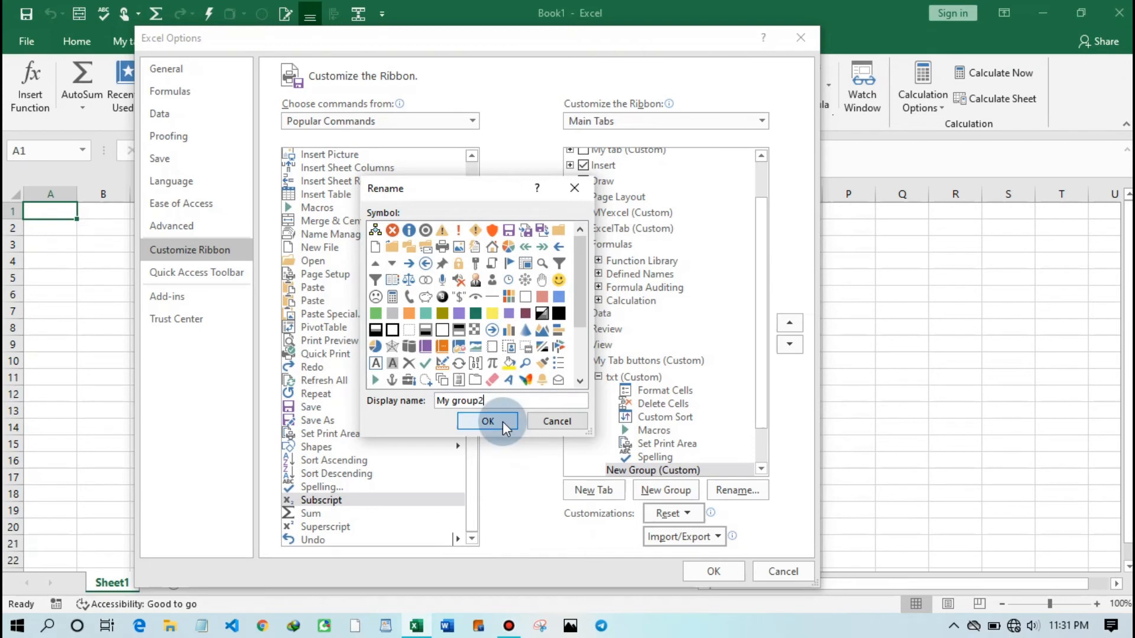
click(487, 421)
Add the Name Manager and Set Print Area commands to My group2.
click(300, 235)
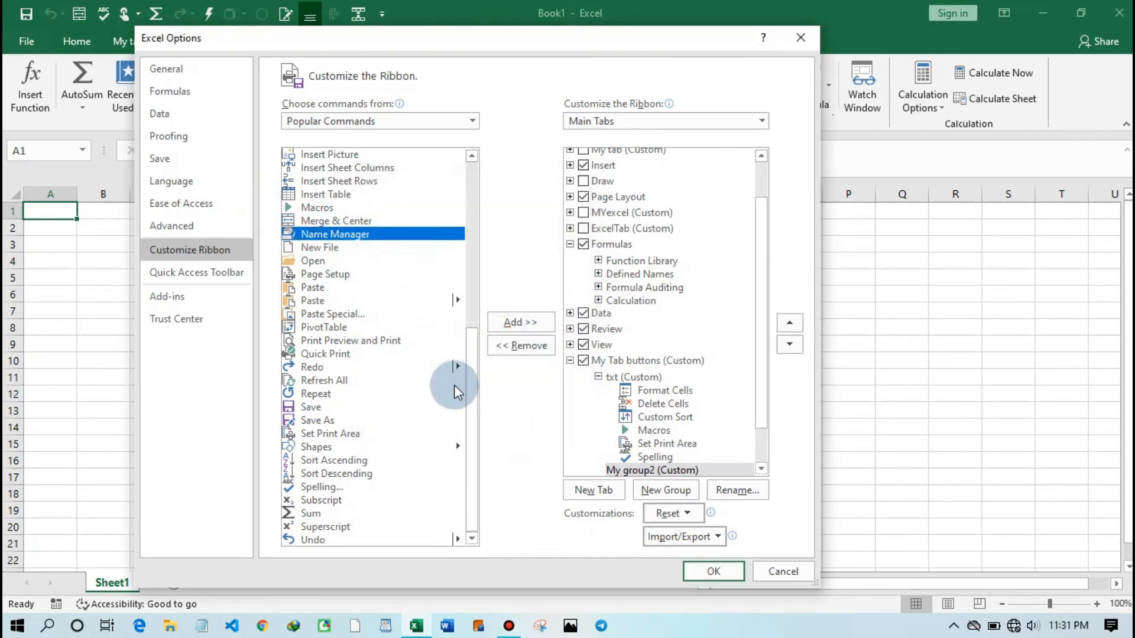
click(536, 319)
click(355, 434)
click(517, 326)
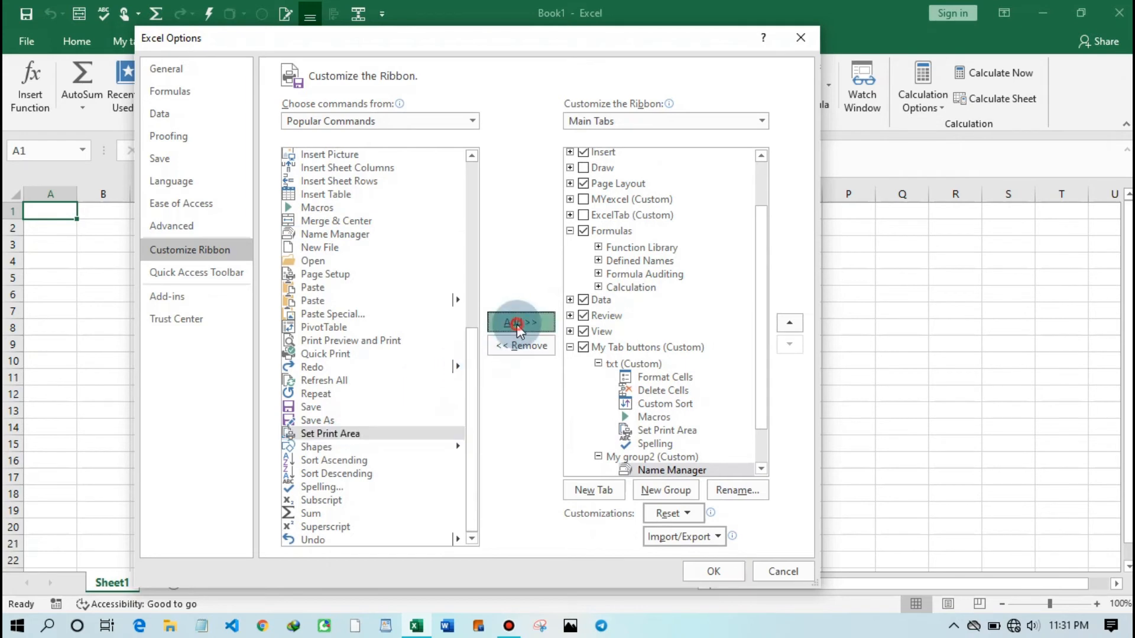
From All Commands, add More Rules, More Title Options and More Variations to My group2.
drag(476, 395, 467, 202)
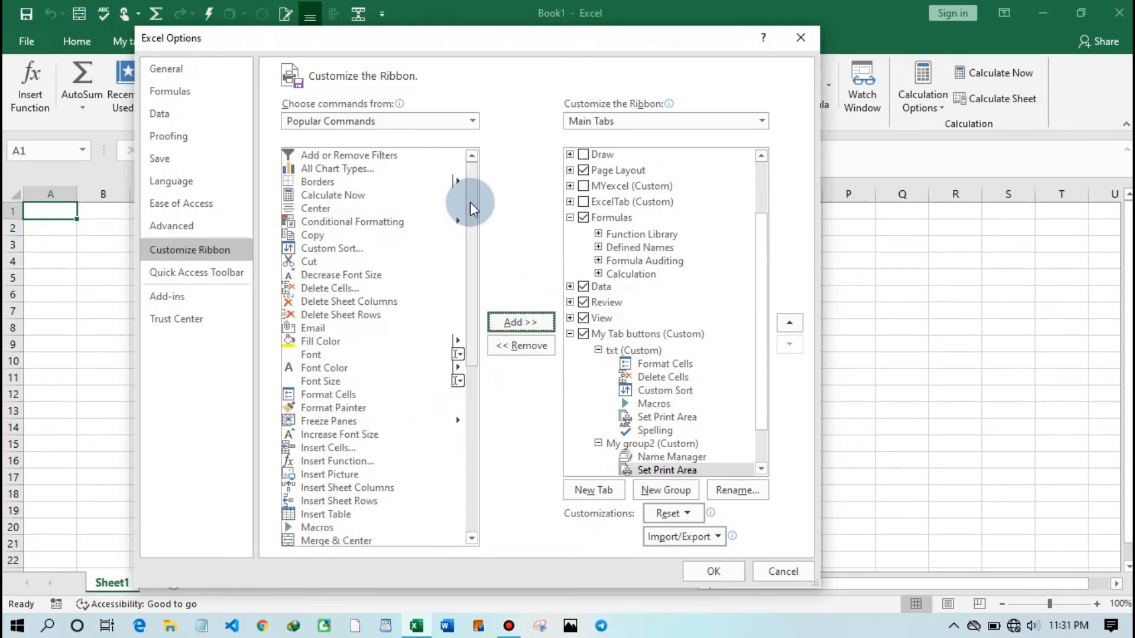
click(441, 125)
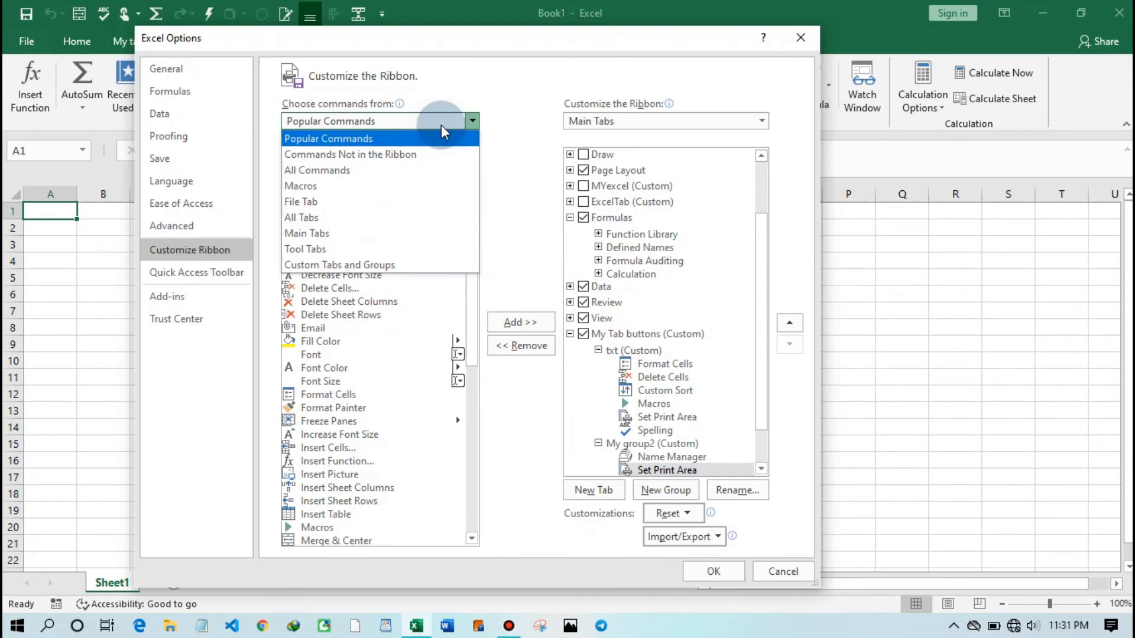
click(365, 170)
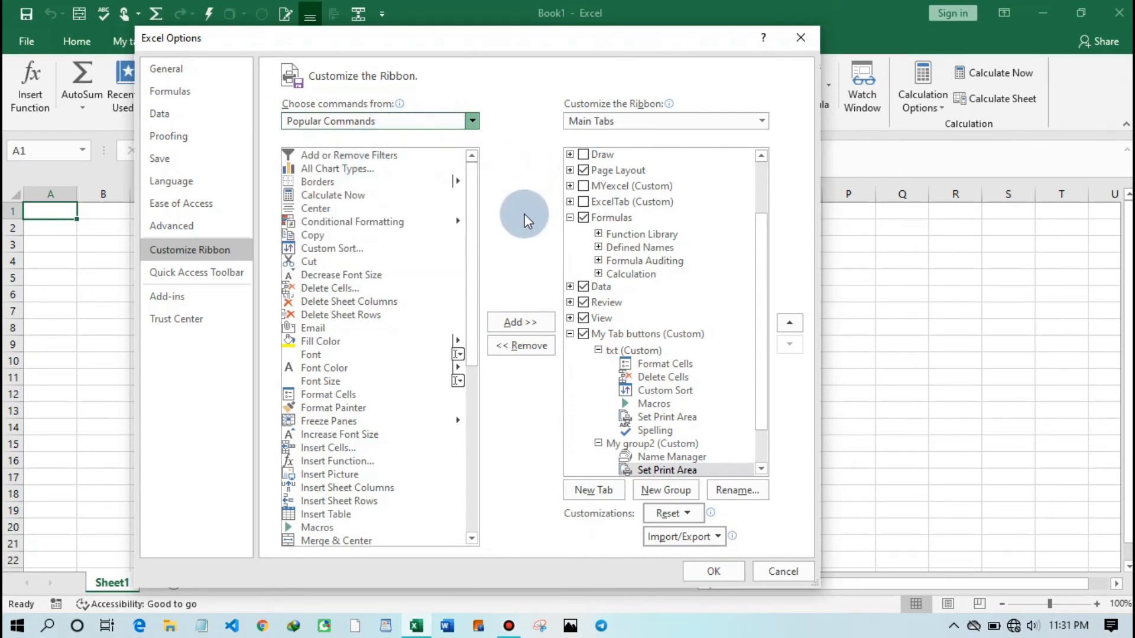
mouse_move(469, 167)
mouse_down()
mouse_move(497, 318)
mouse_move(489, 380)
mouse_up()
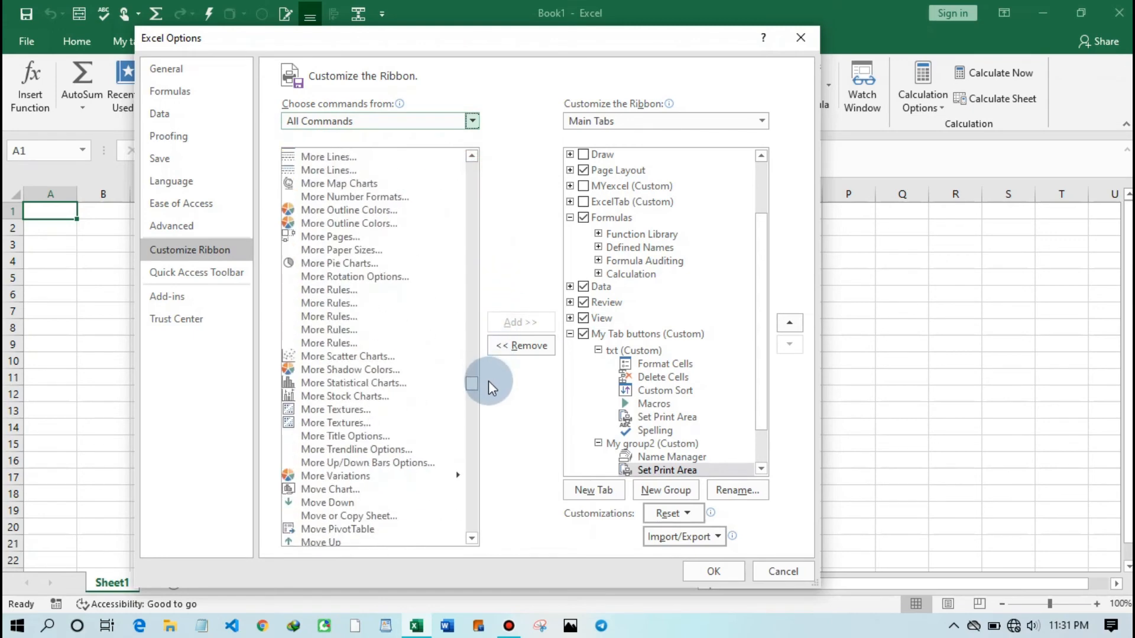
click(351, 316)
click(520, 322)
click(346, 436)
click(507, 322)
click(336, 476)
click(512, 322)
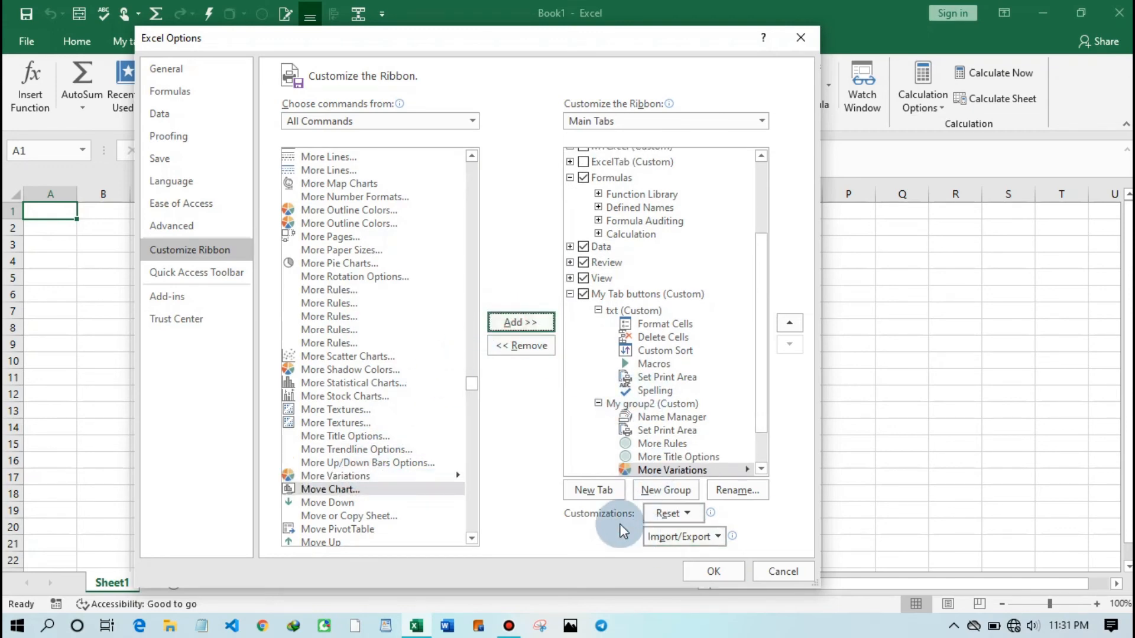
Apply the ribbon customizations and show the My Tab buttons tab.
click(705, 572)
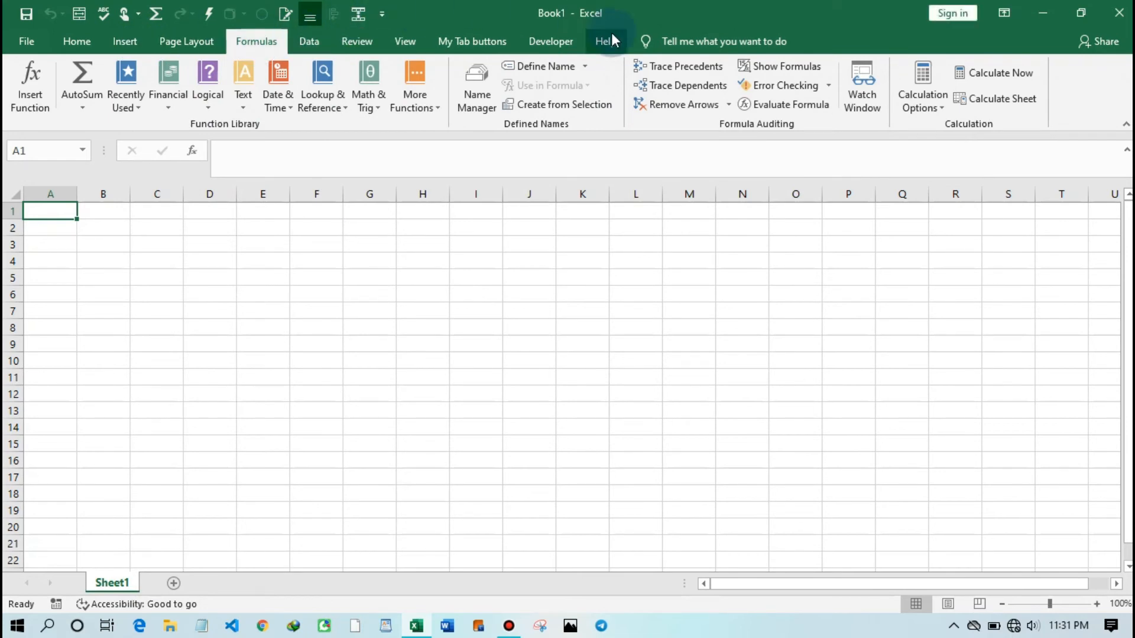
click(504, 42)
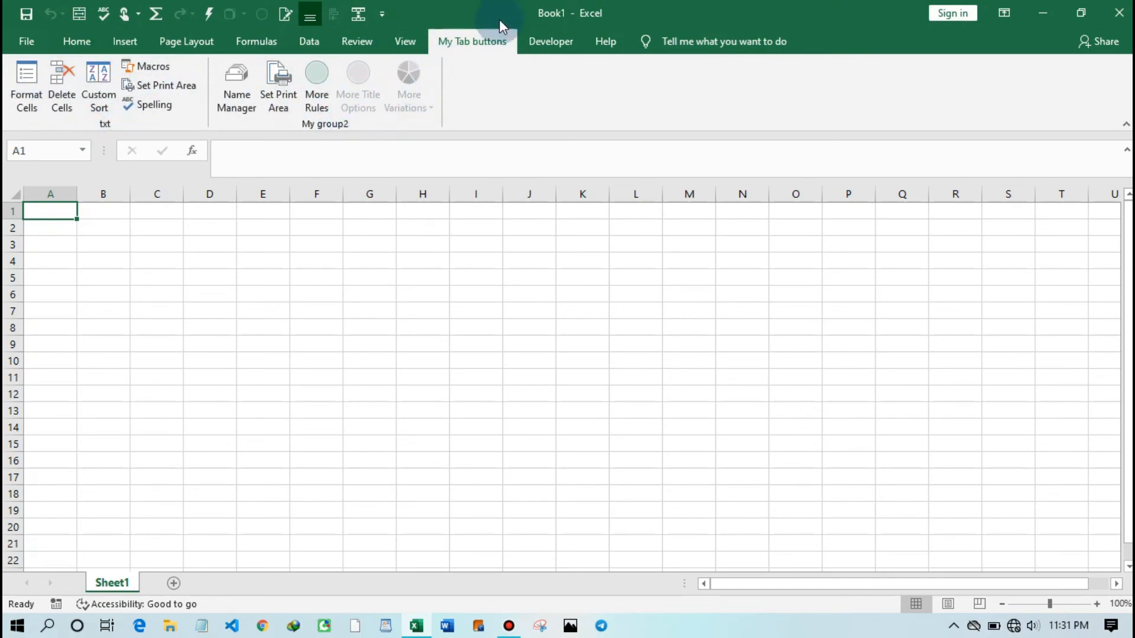
Open the Quick Access Toolbar customization options and browse the popular commands.
click(384, 14)
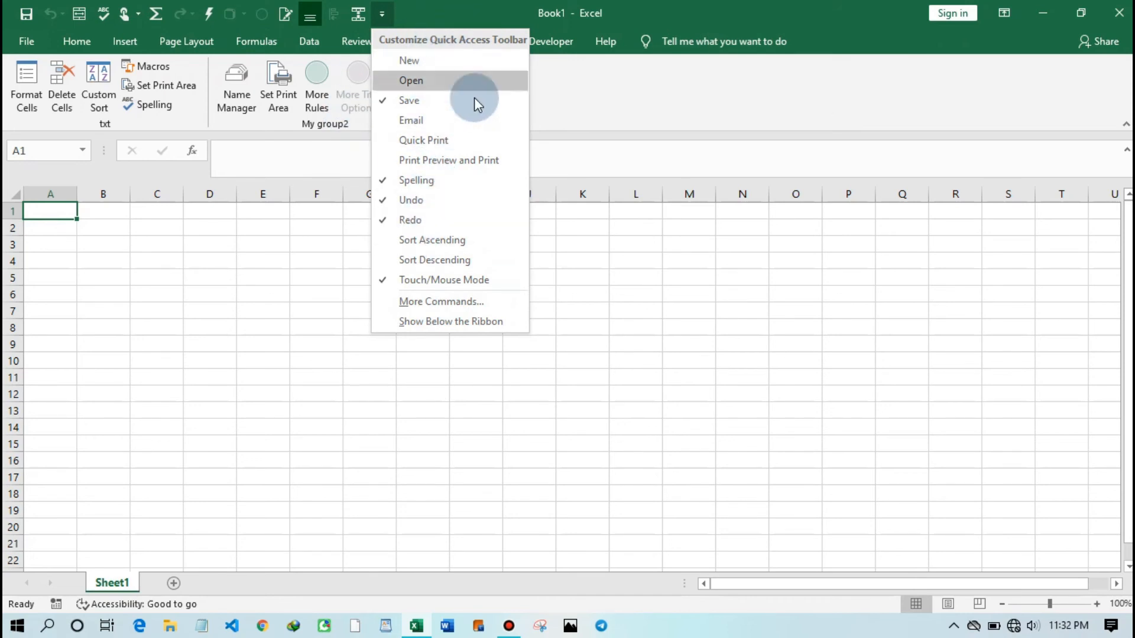
click(456, 300)
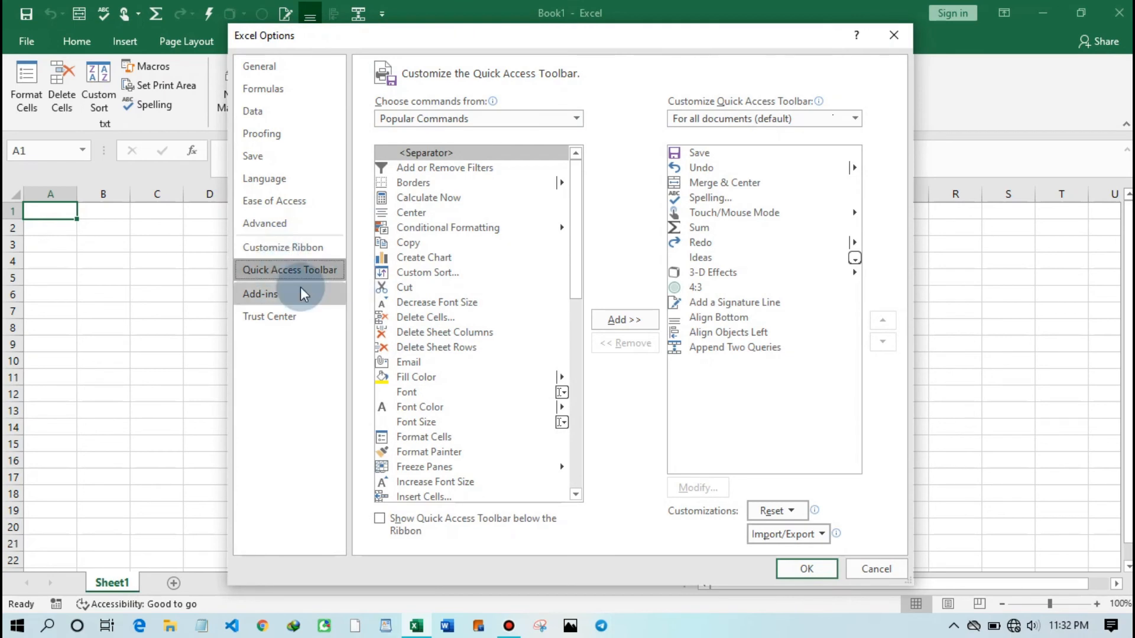
click(438, 347)
scroll(576, 253, down, 6)
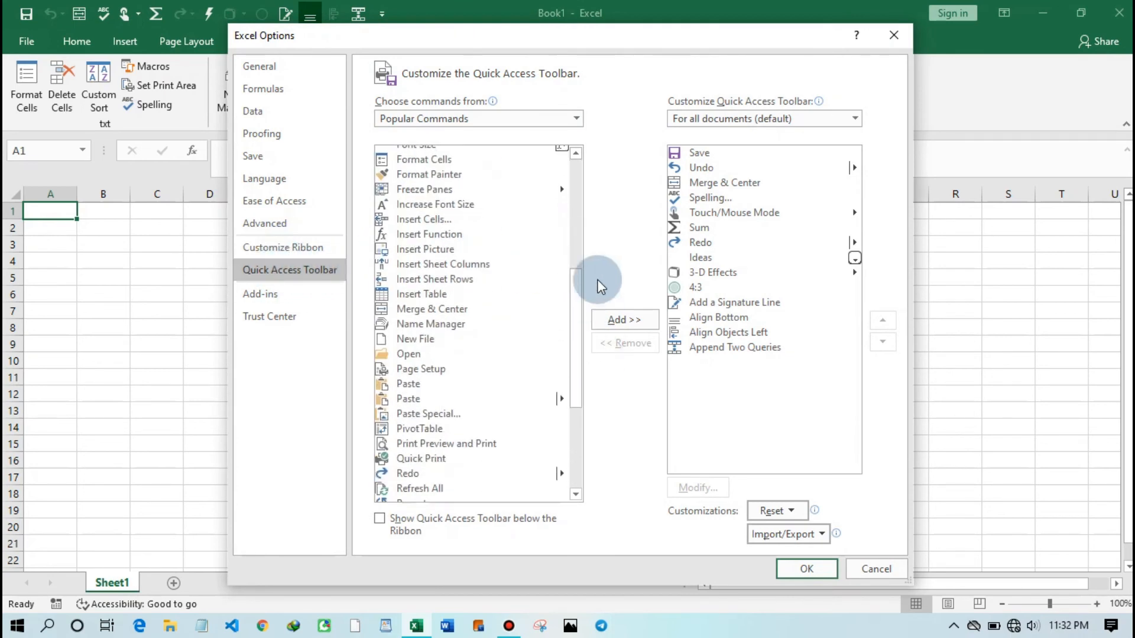
Remove 3-D Effects, Sum, Align Objects Left and Add a Signature Line from the Quick Access Toolbar.
click(729, 318)
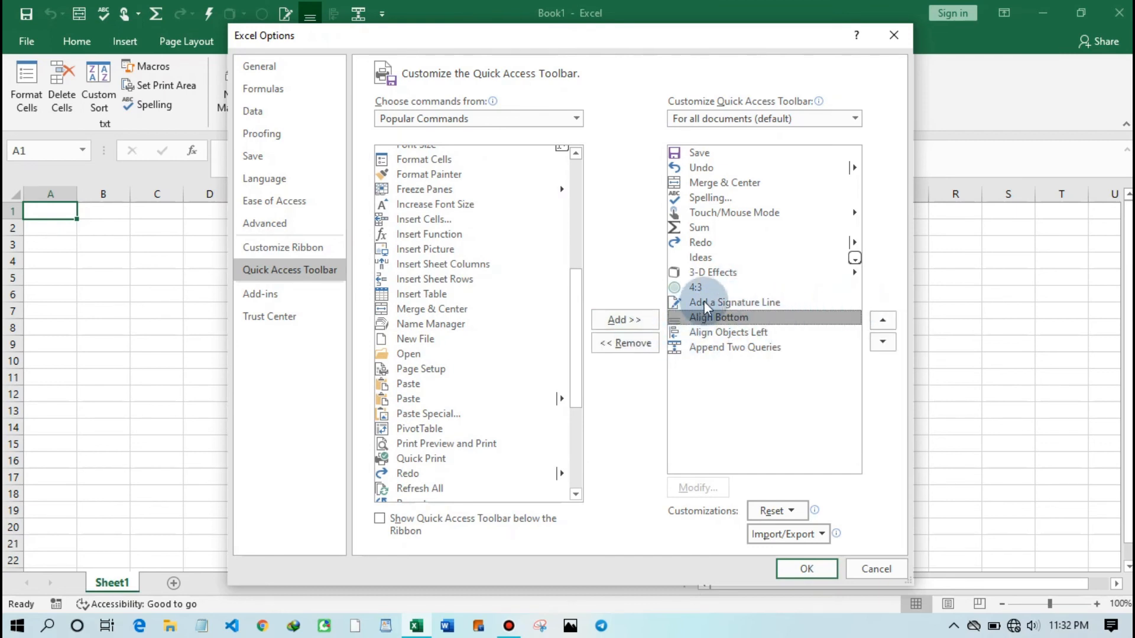
click(707, 272)
click(629, 353)
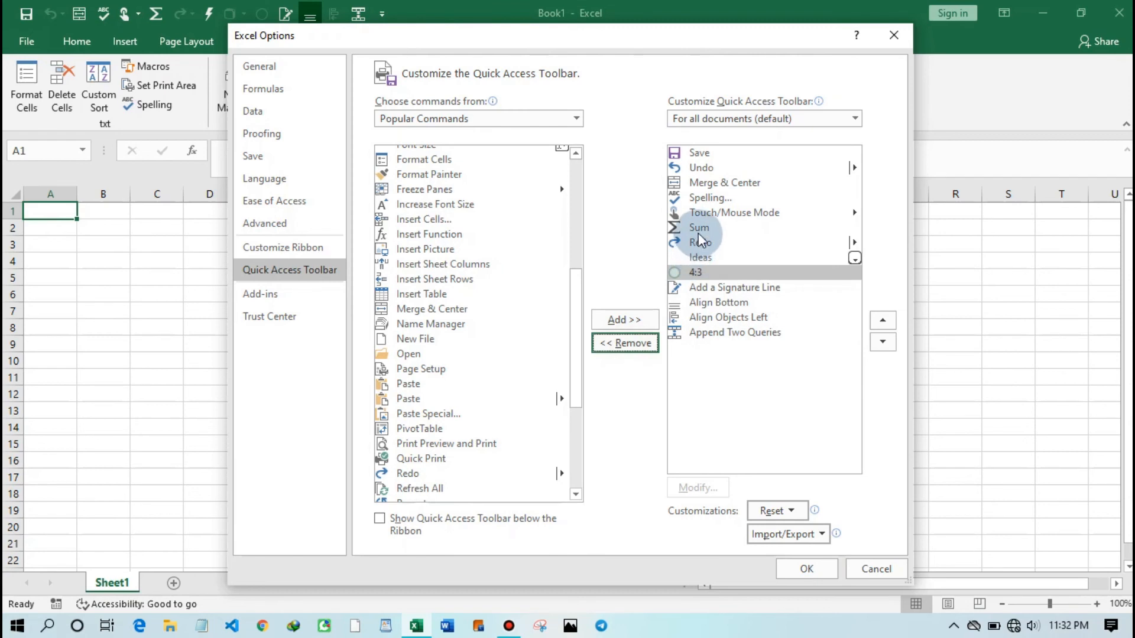
click(688, 227)
click(646, 347)
click(690, 169)
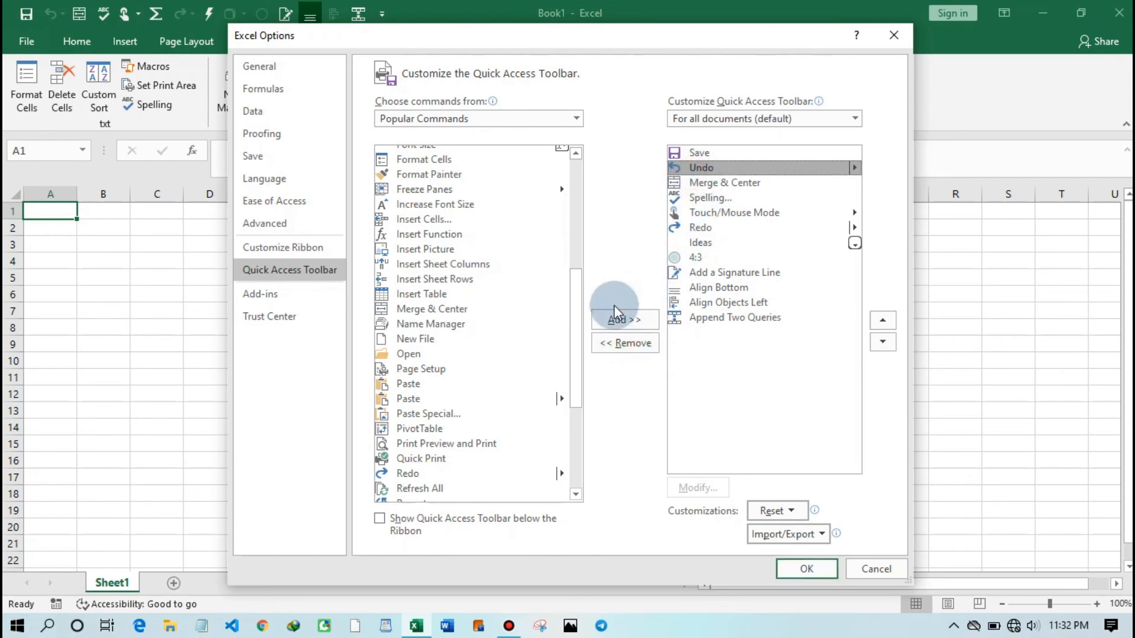
click(722, 302)
click(635, 346)
click(729, 272)
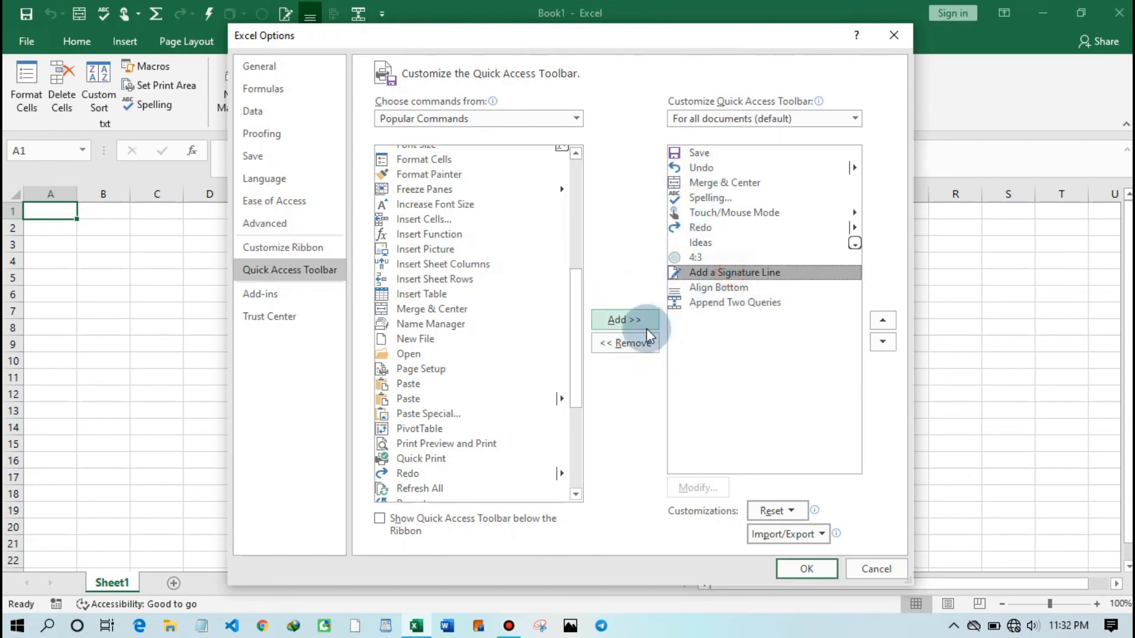
click(637, 337)
Add Insert Cells from Popular Commands and Advanced Document Properties from Commands Not in the Ribbon to the Quick Access Toolbar.
click(449, 221)
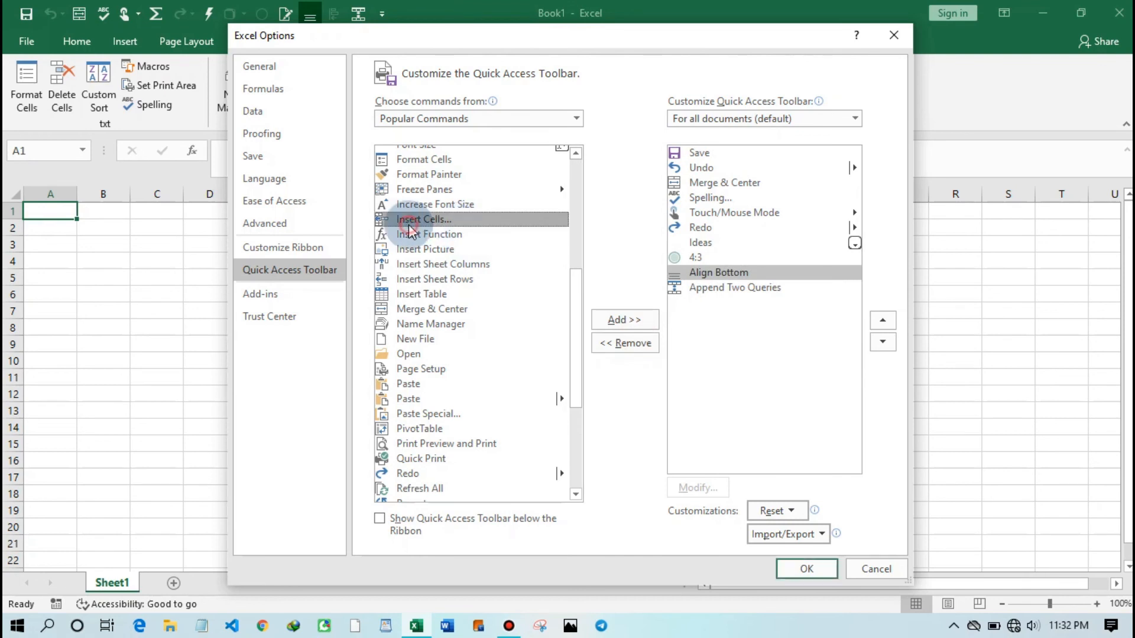
click(623, 321)
click(515, 117)
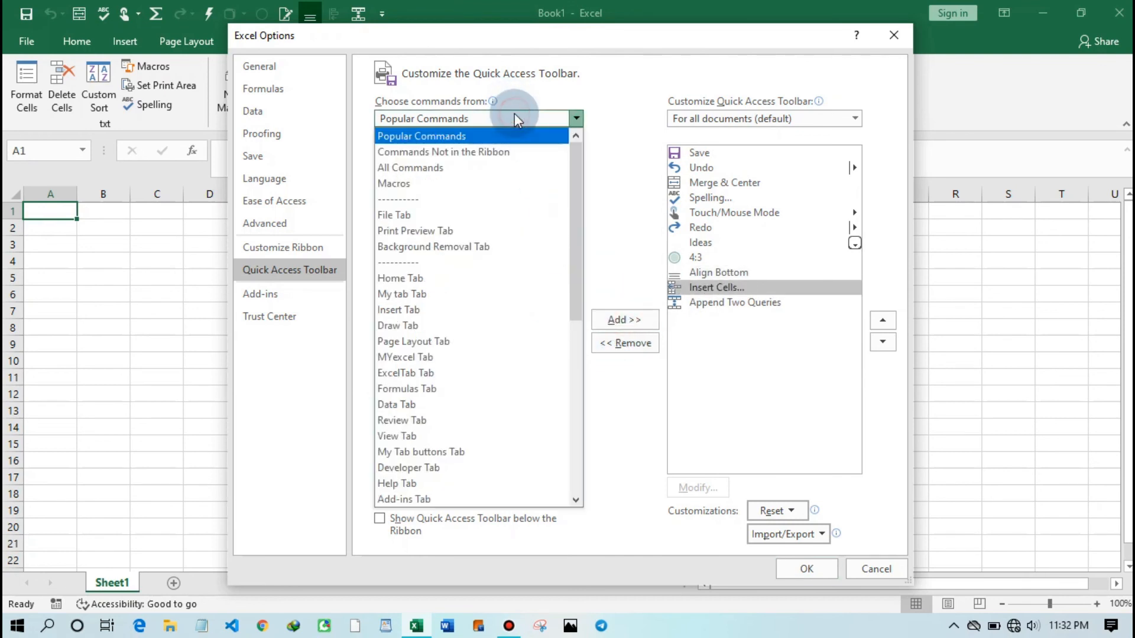
click(462, 156)
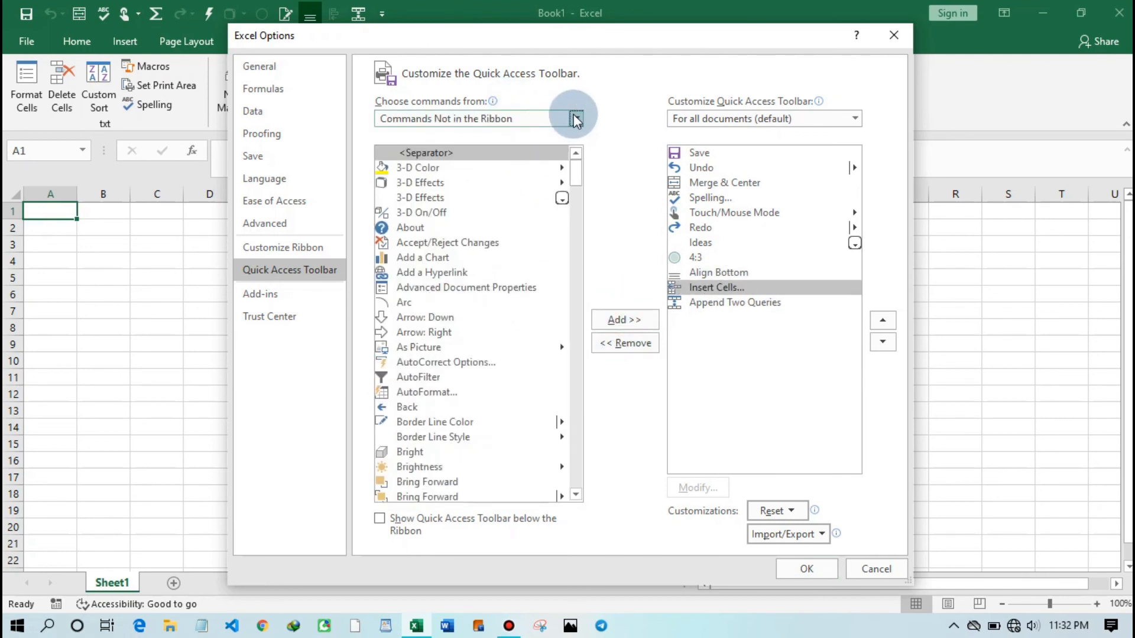
click(436, 287)
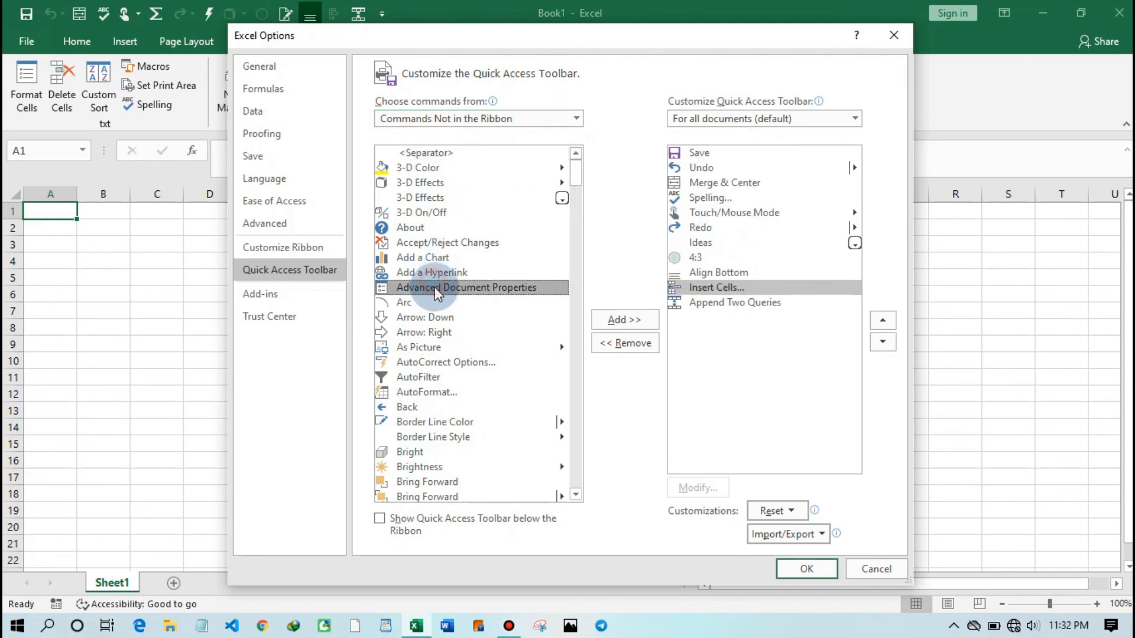
click(609, 319)
Add AutoFormat, Border Line Color and Bring Forward to the Quick Access Toolbar and apply the changes.
click(426, 392)
click(621, 327)
click(469, 424)
click(624, 324)
click(474, 481)
click(618, 321)
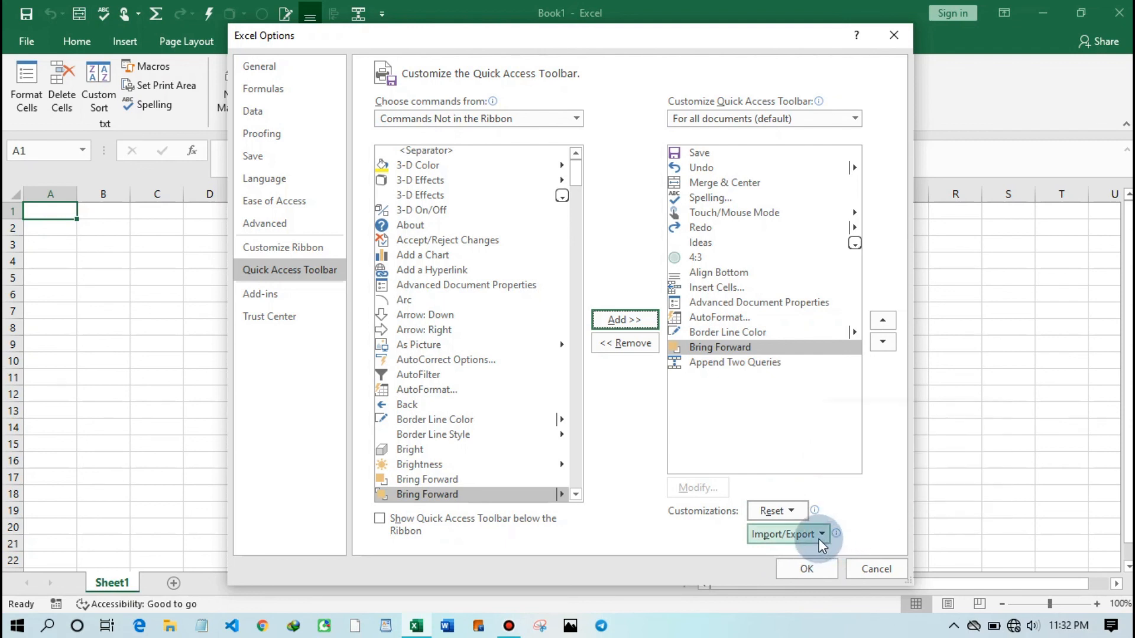
click(707, 212)
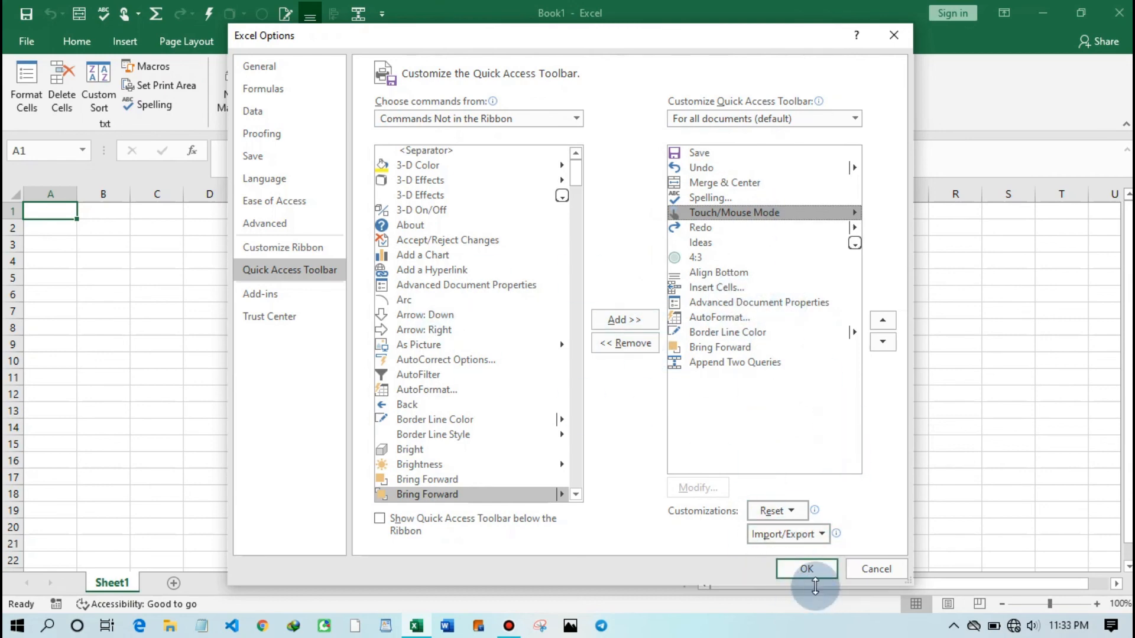
click(807, 570)
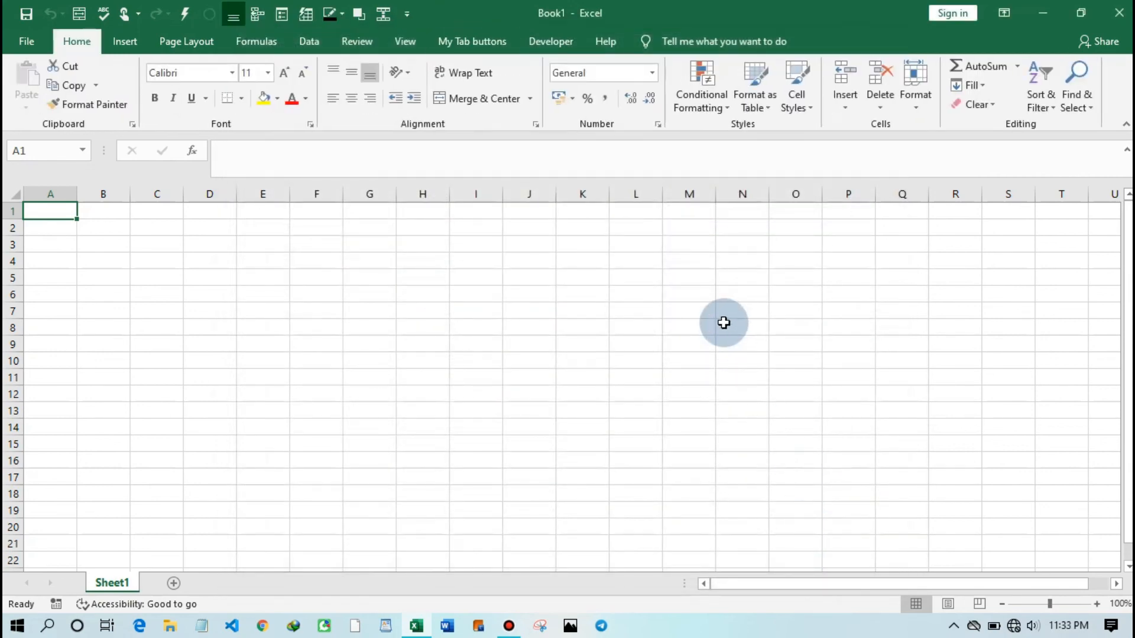